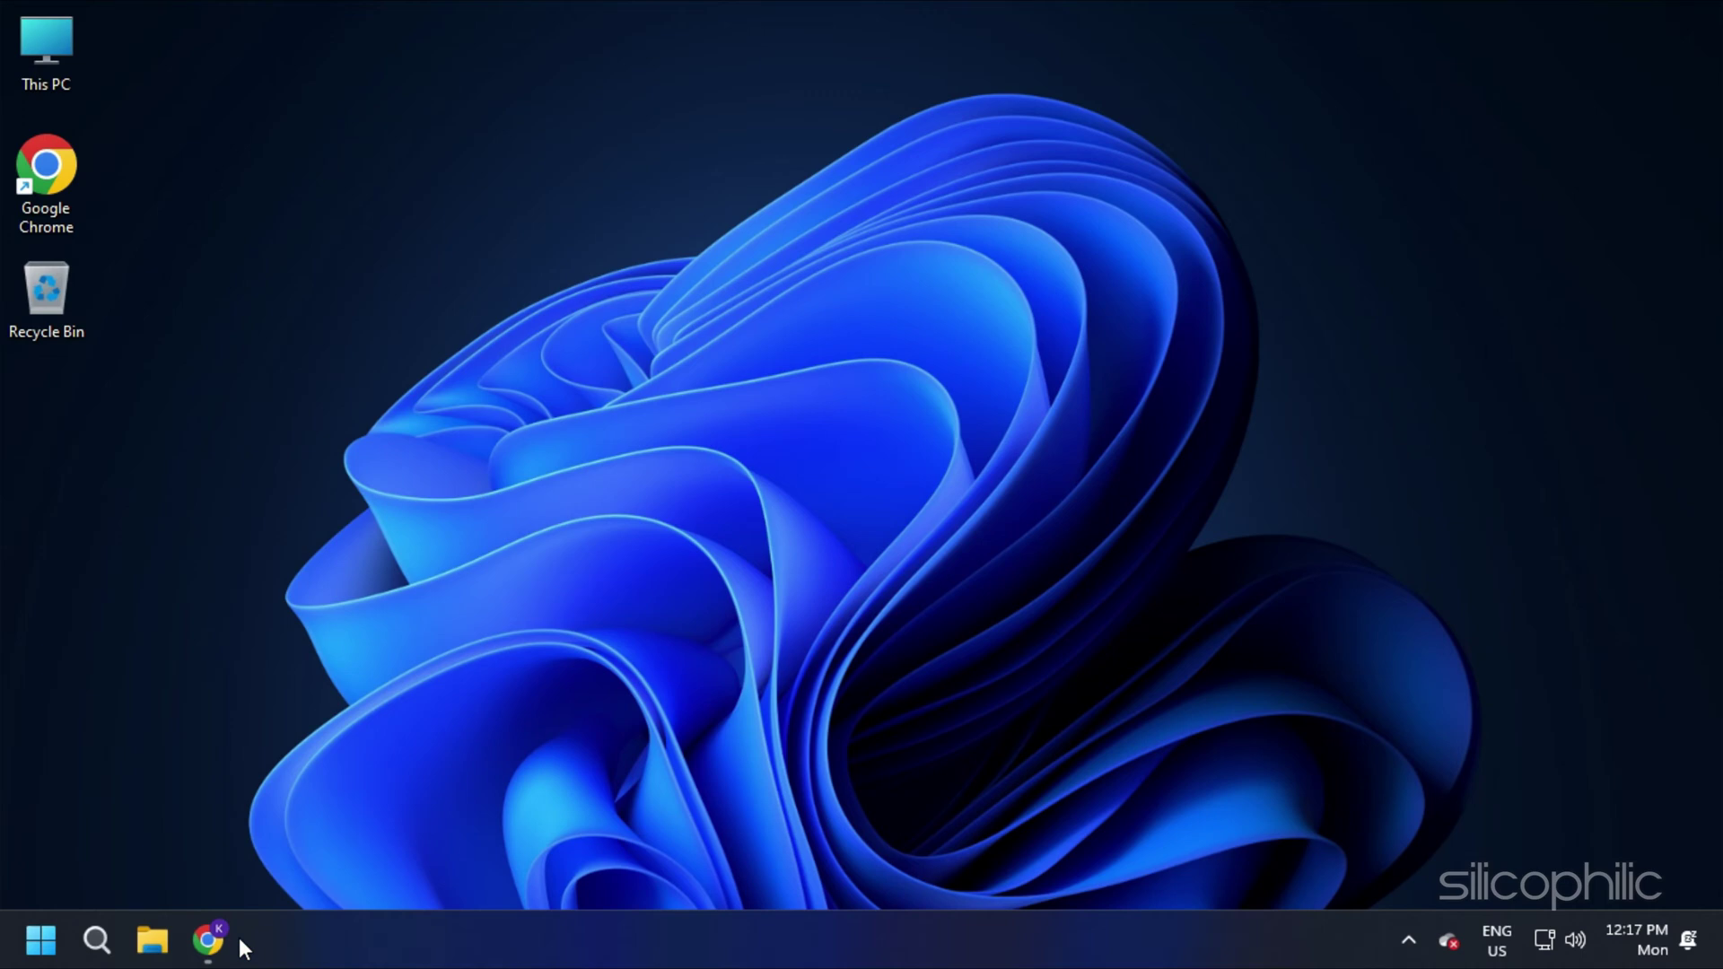
Step: Look up Roblox on Downdetector and review its no-problems status and 24-hour outage chart
{"action": "left_click", "coordinate": [214, 939]}
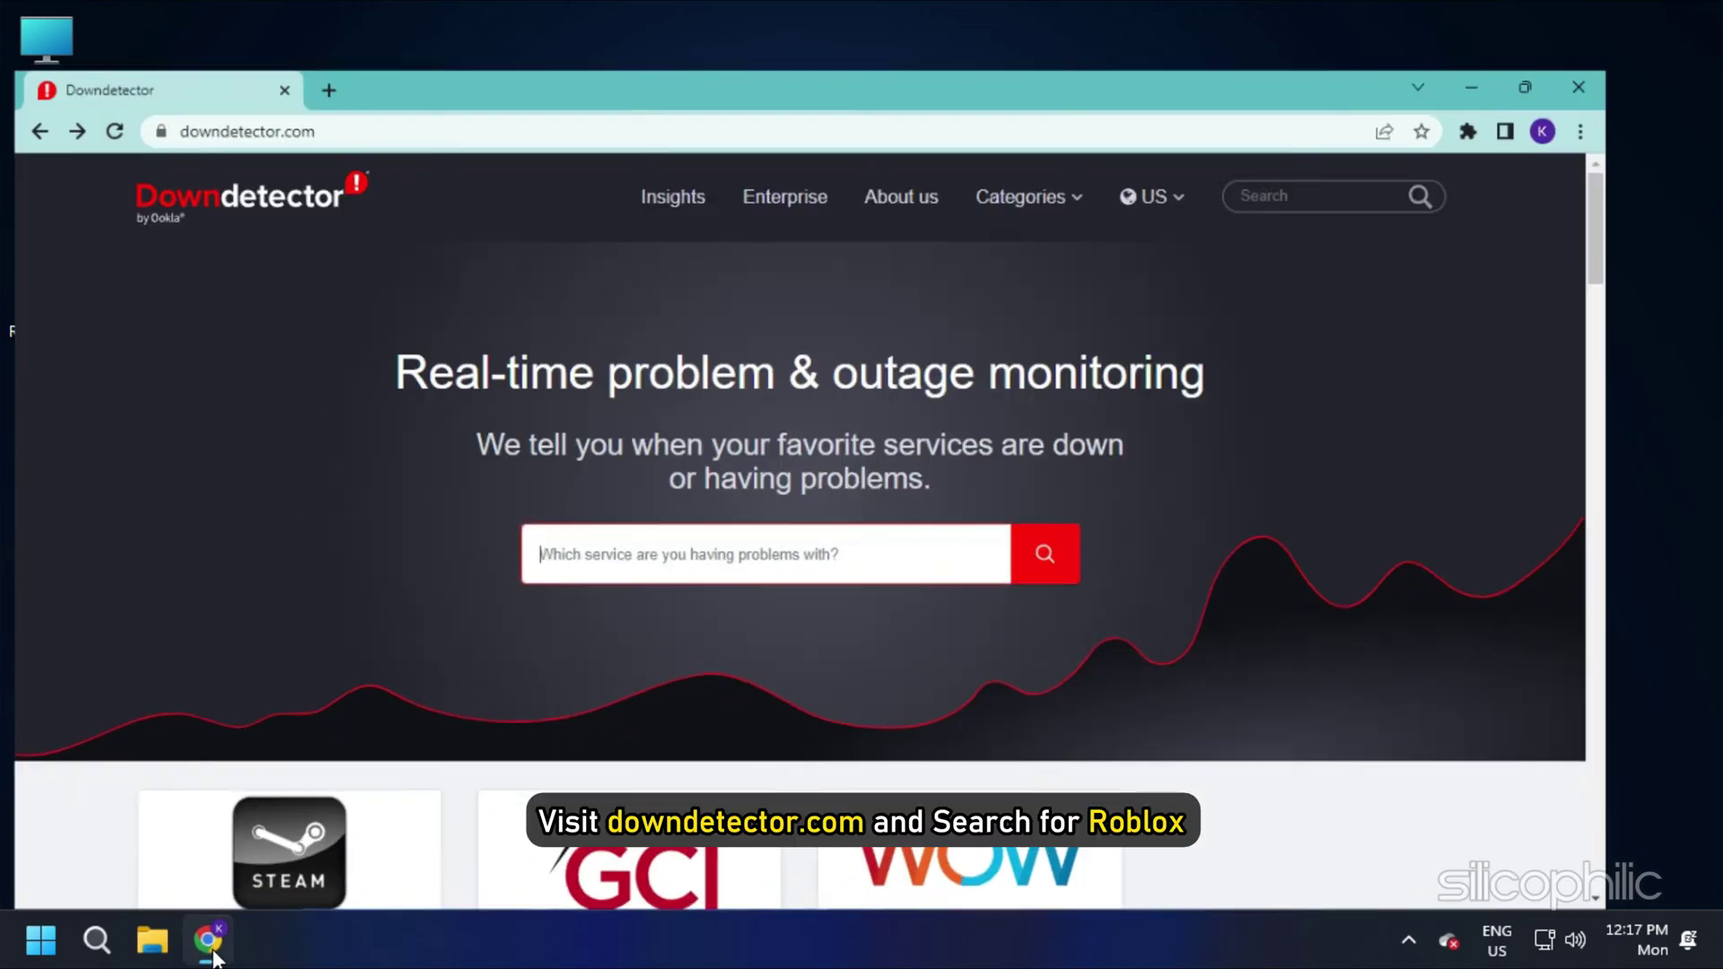
{"action": "type", "text": "Roblox"}
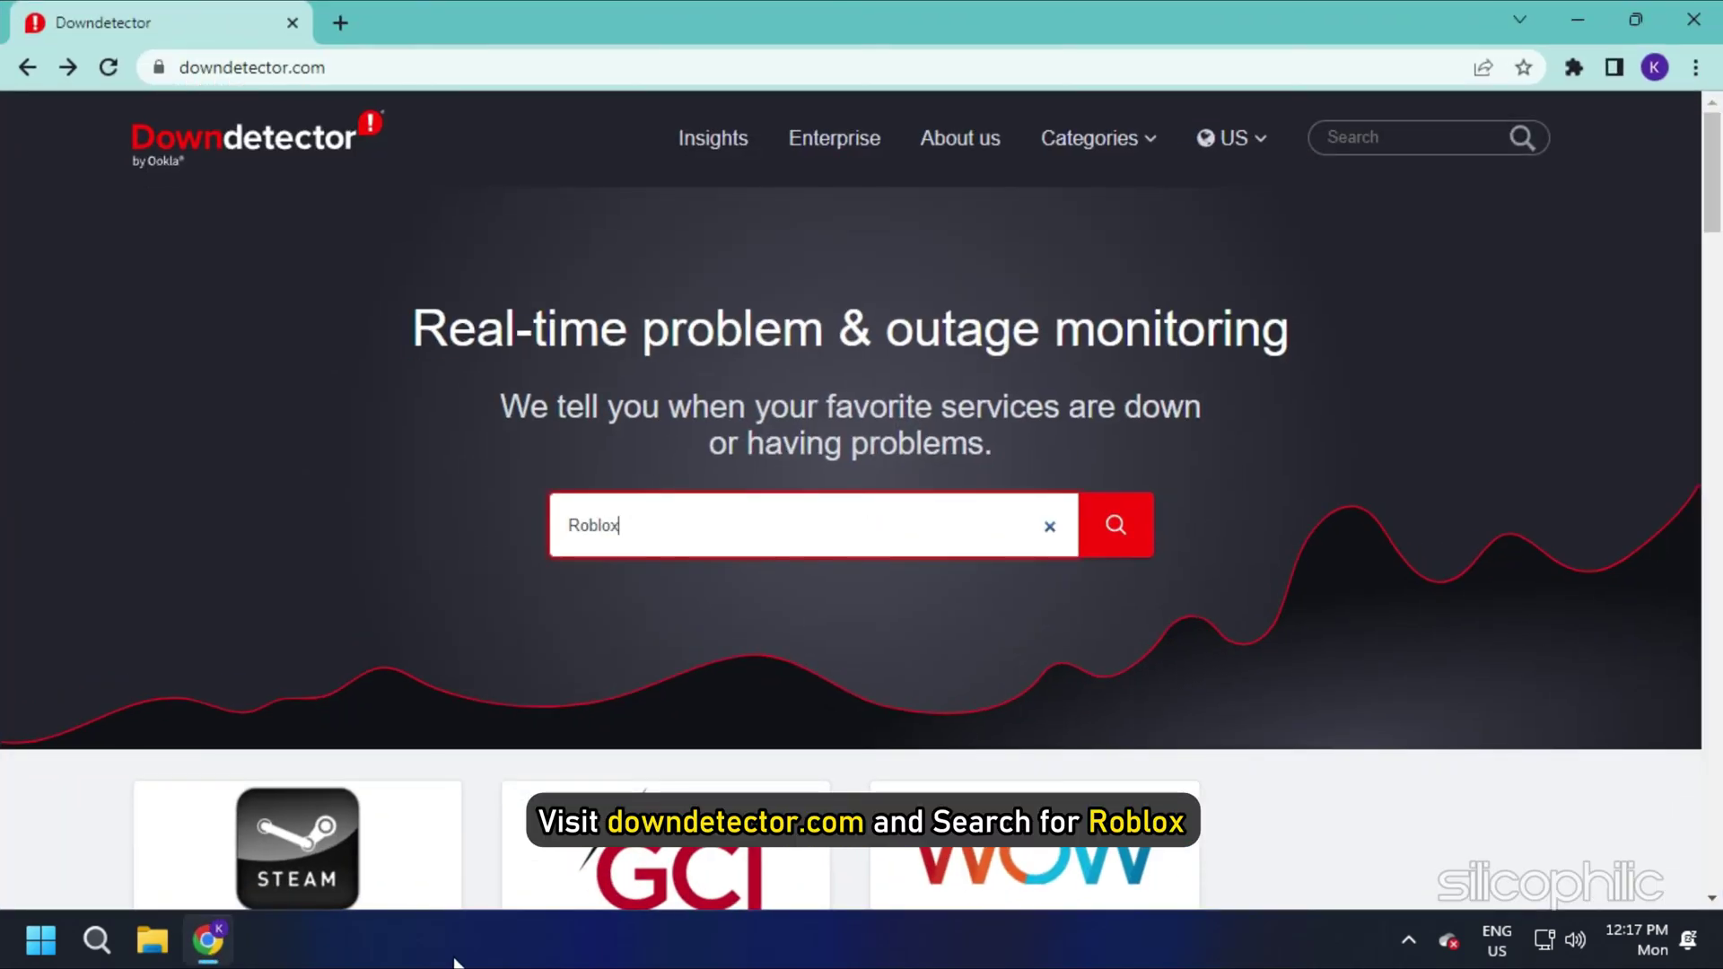
{"action": "left_click", "coordinate": [1146, 539]}
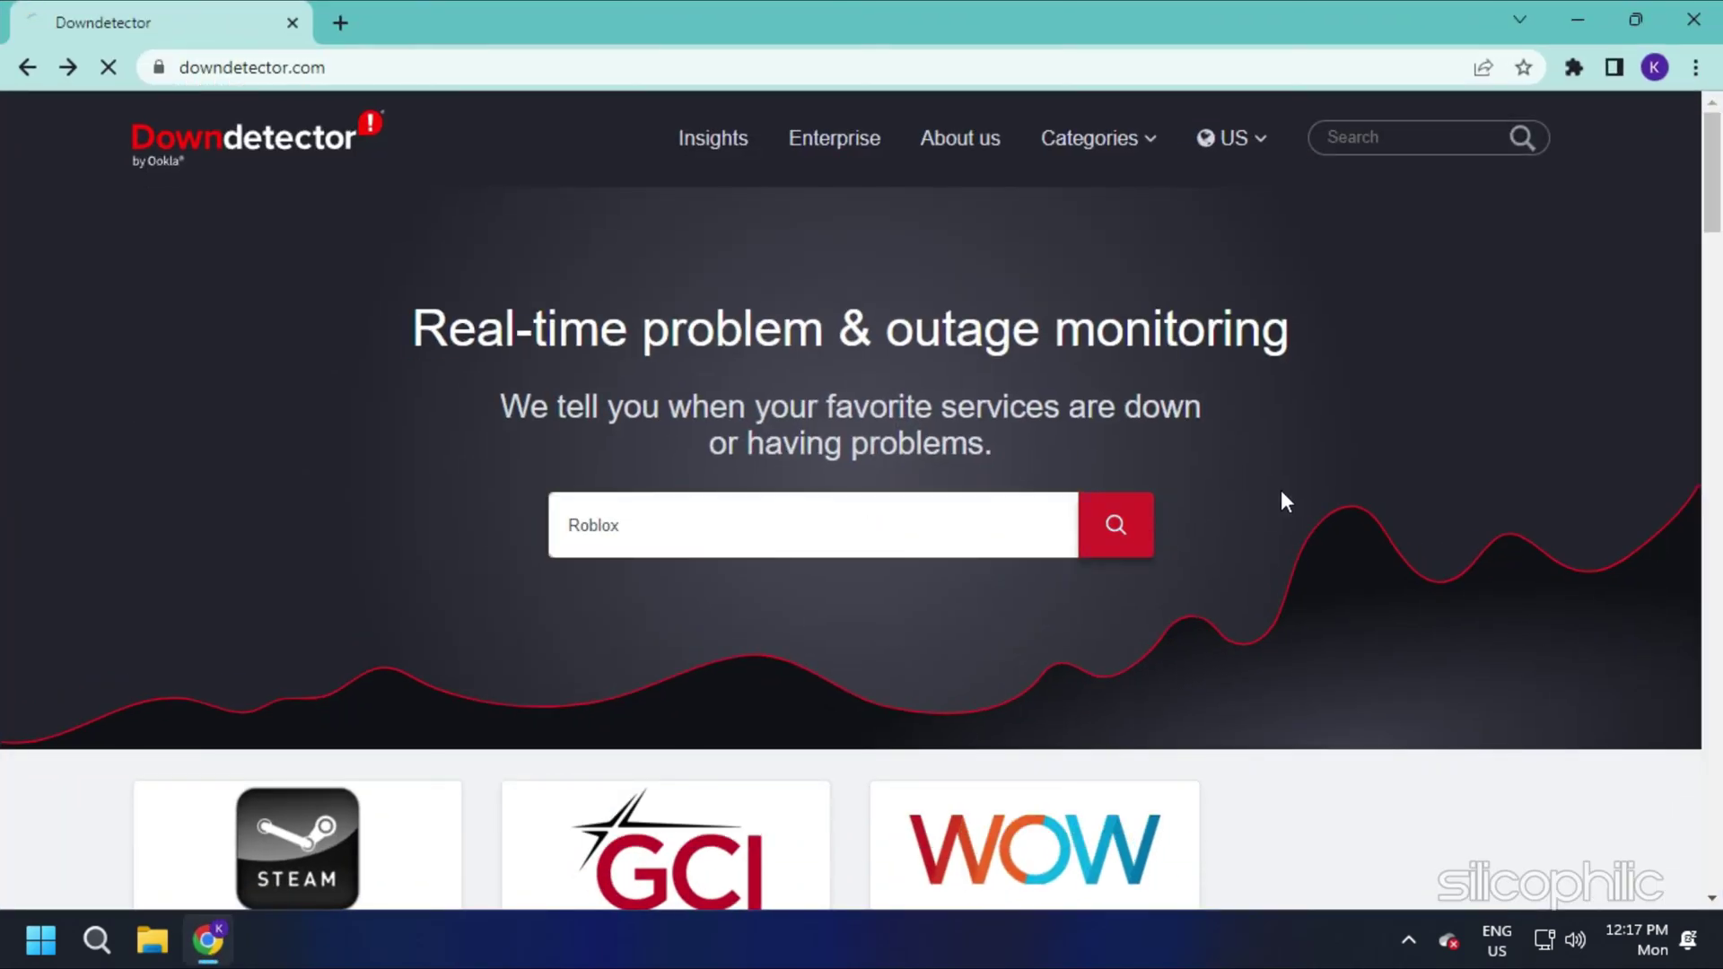
{"action": "scroll", "coordinate": [1674, 457], "scroll_direction": "down", "scroll_amount": 1}
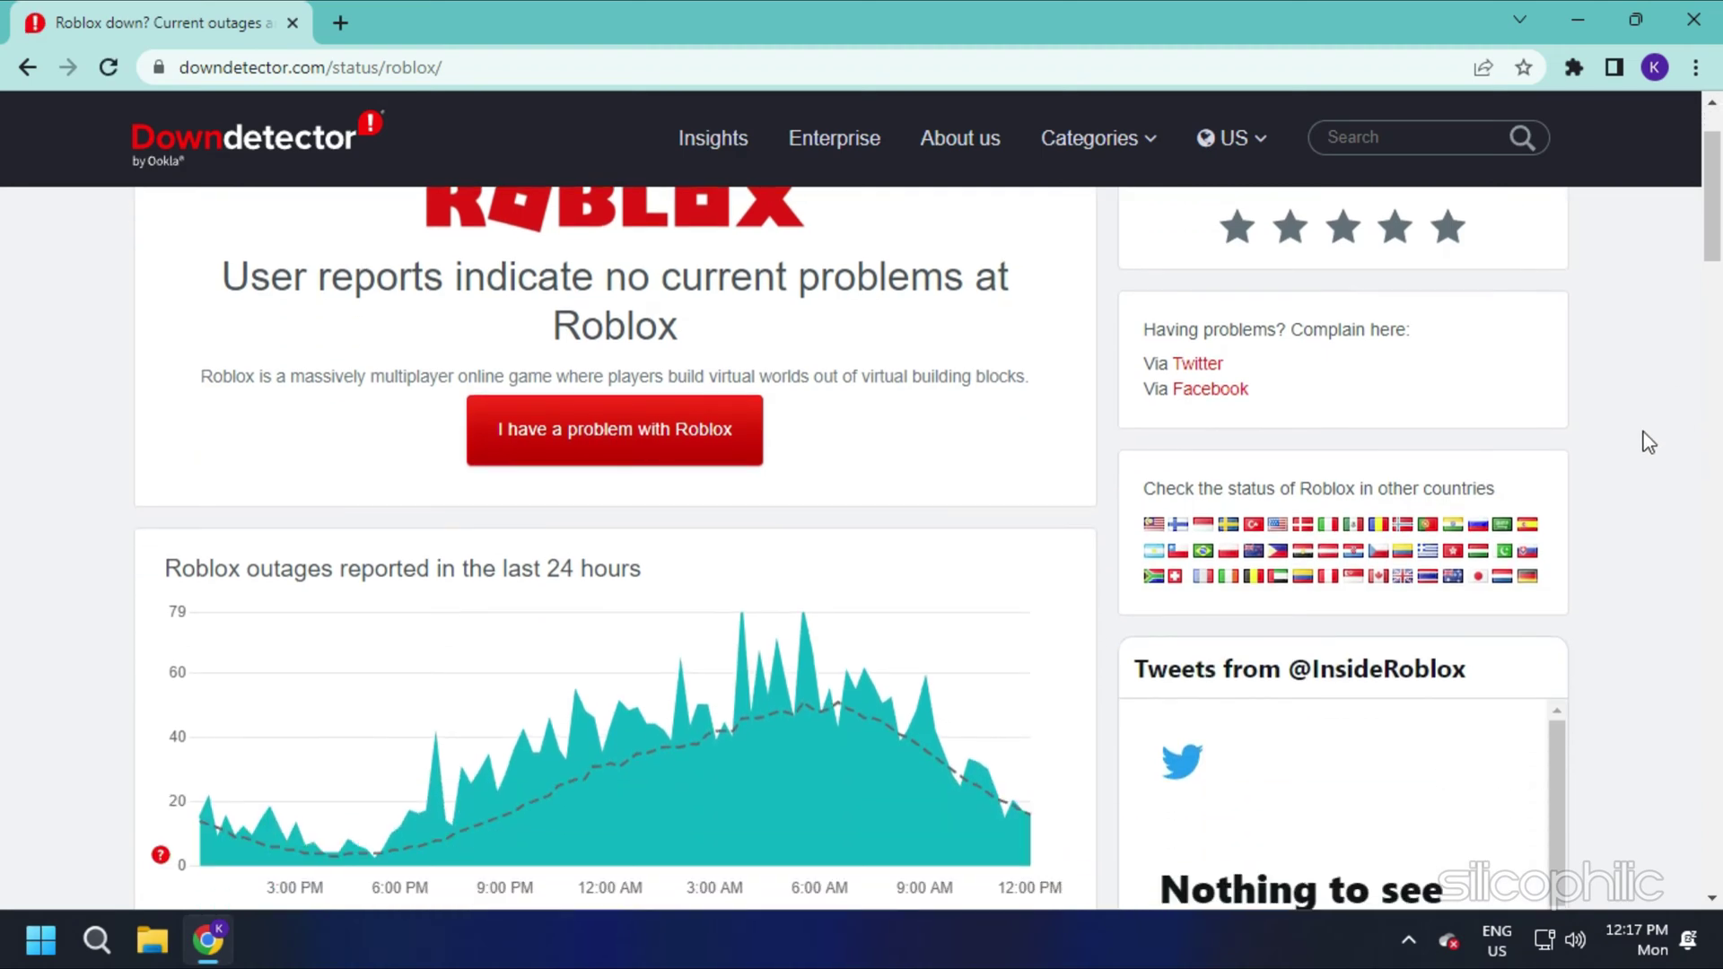
{"action": "scroll", "coordinate": [1648, 442], "scroll_direction": "down", "scroll_amount": 1}
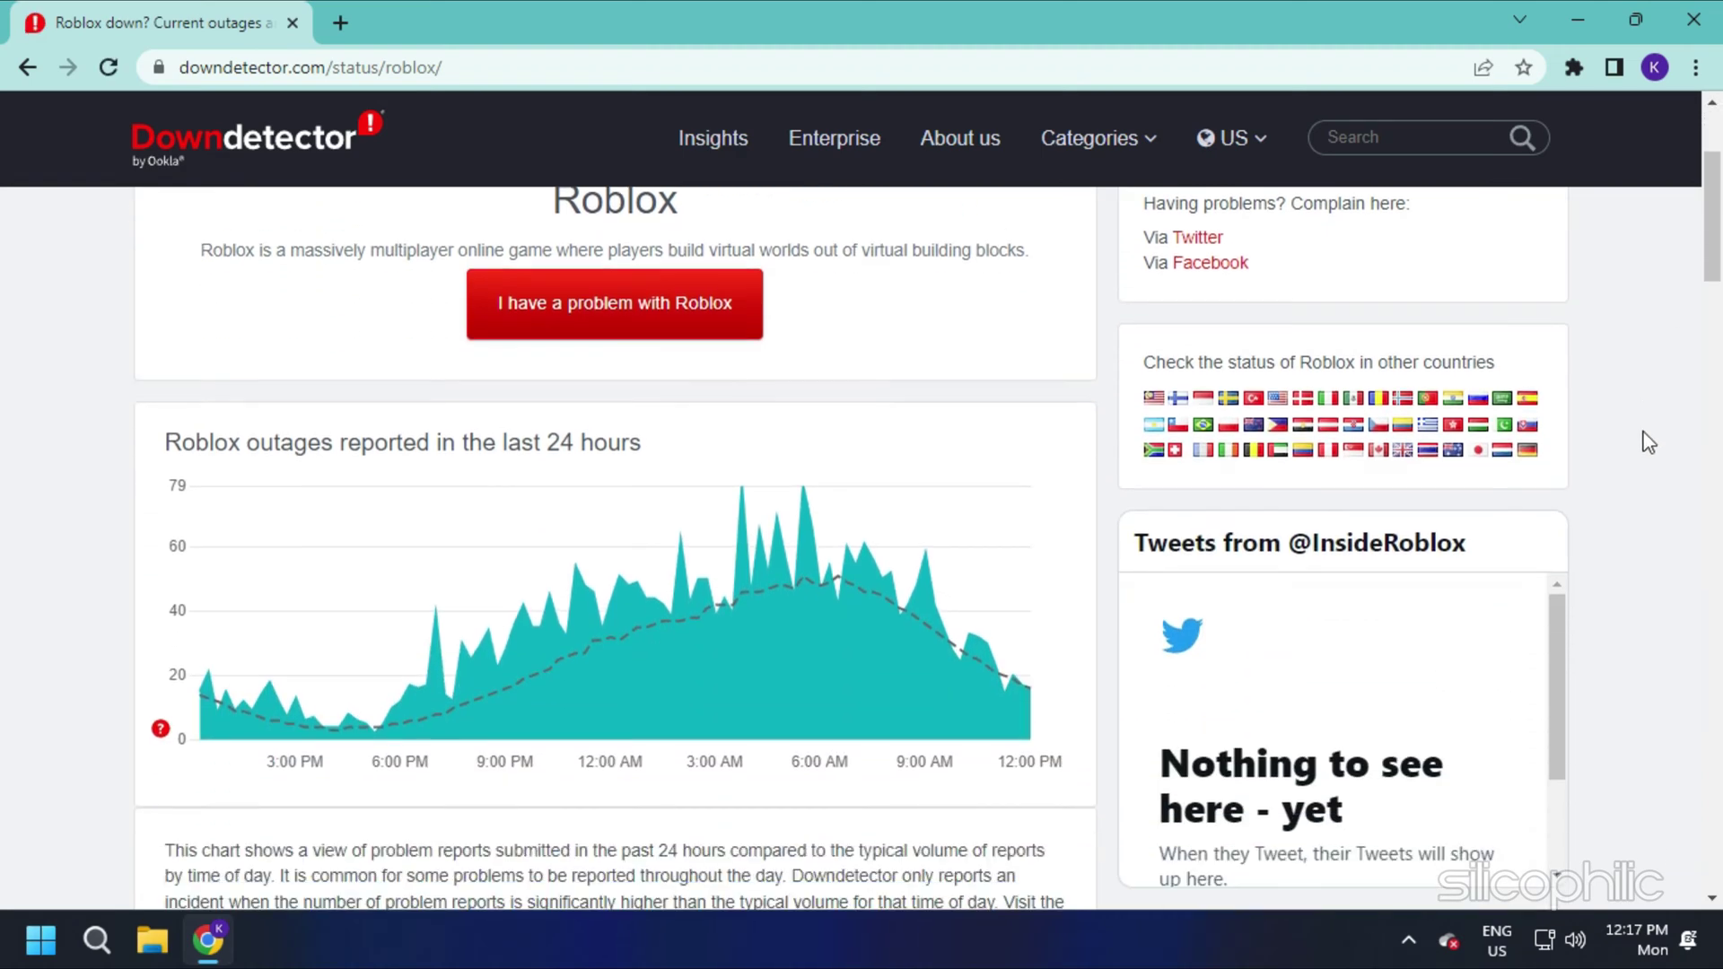
{"action": "scroll", "coordinate": [1649, 442], "scroll_direction": "up", "scroll_amount": 2}
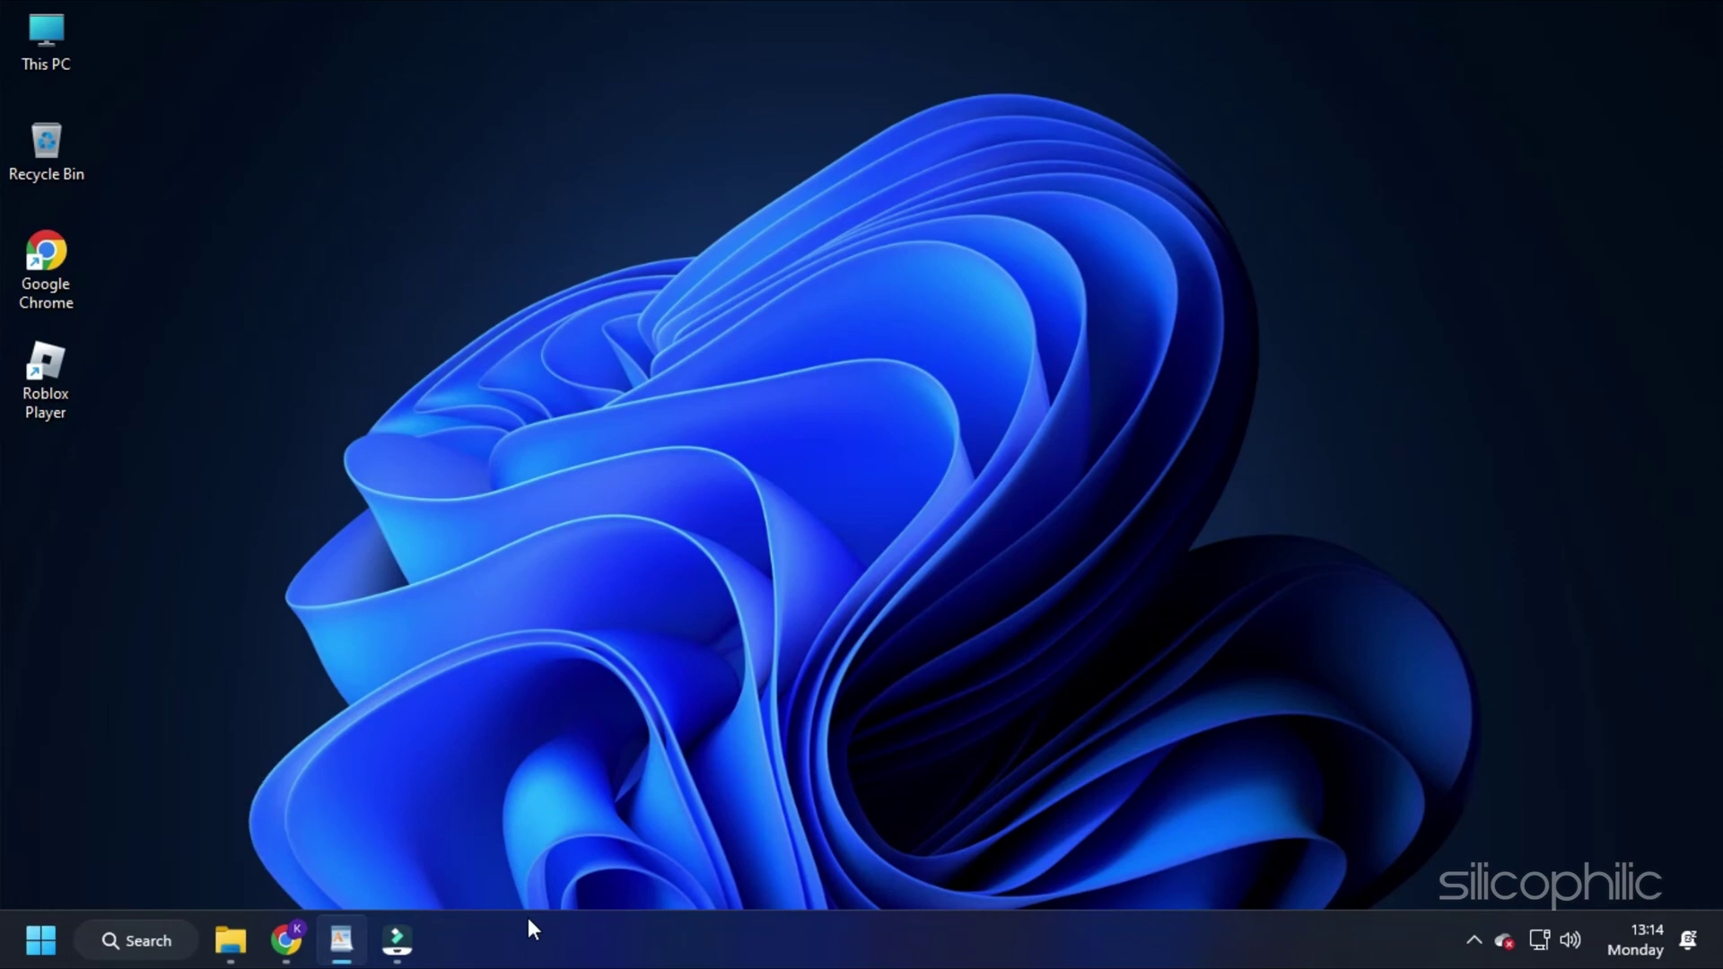
Step: Search for CMD and run Command Prompt as administrator, approving the UAC prompt
{"action": "left_click", "coordinate": [153, 947]}
{"action": "type", "text": "CMD"}
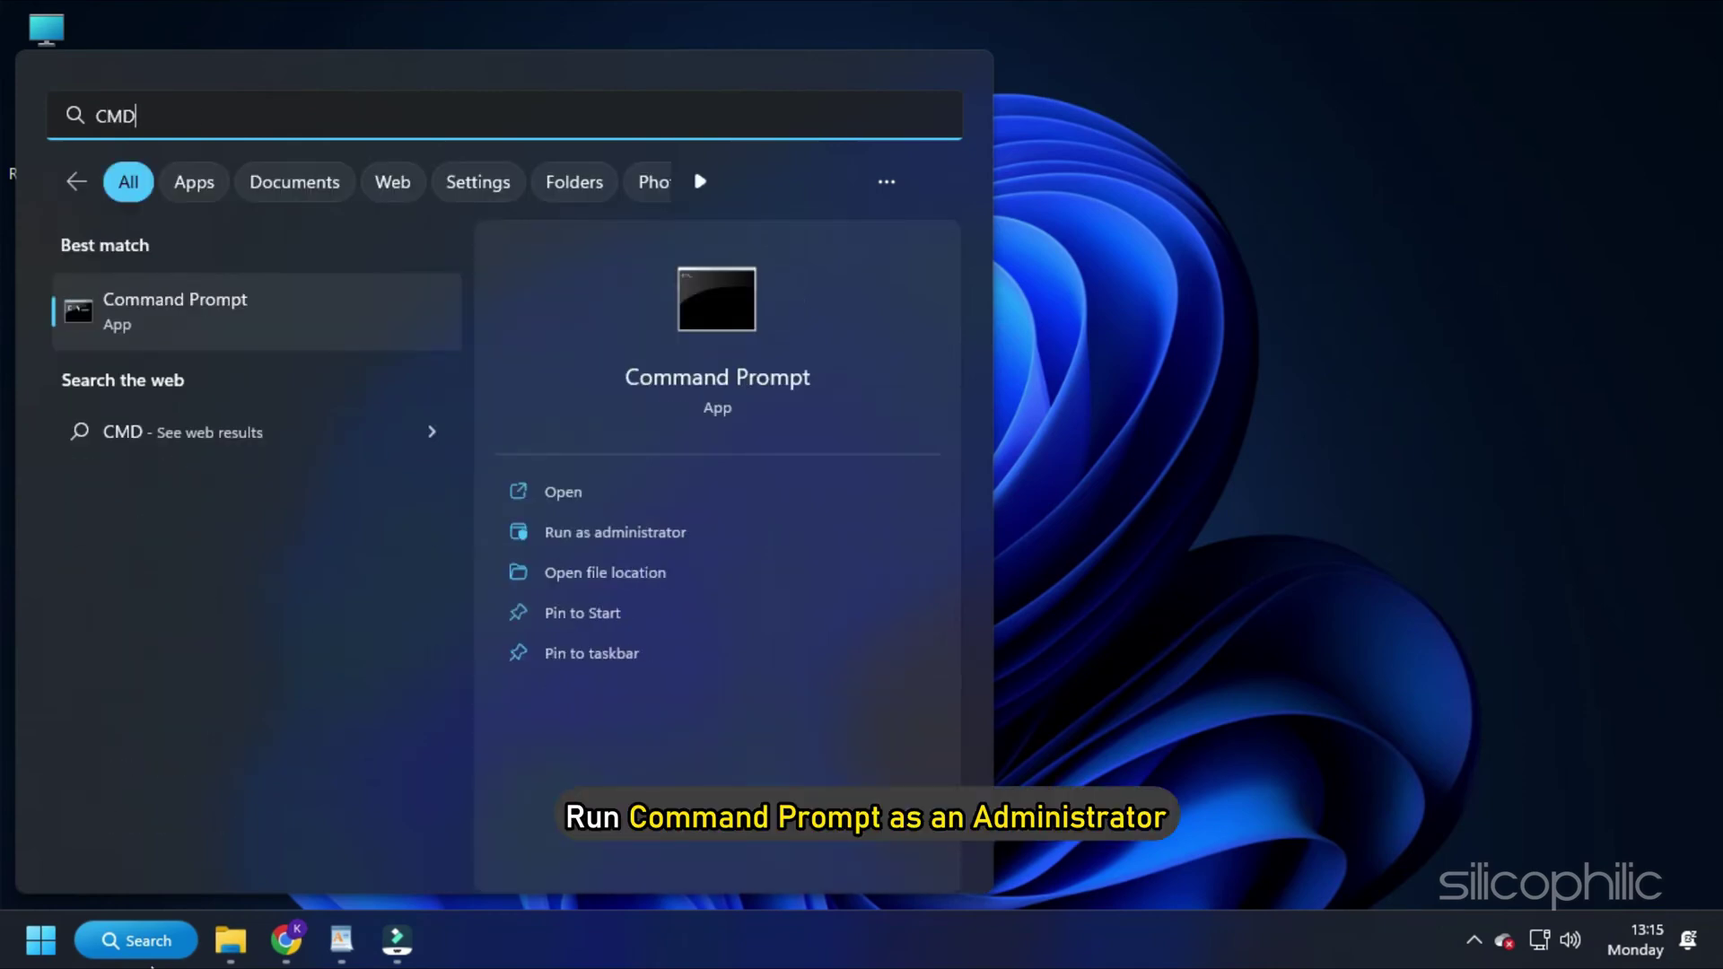
{"action": "right_click", "coordinate": [287, 328]}
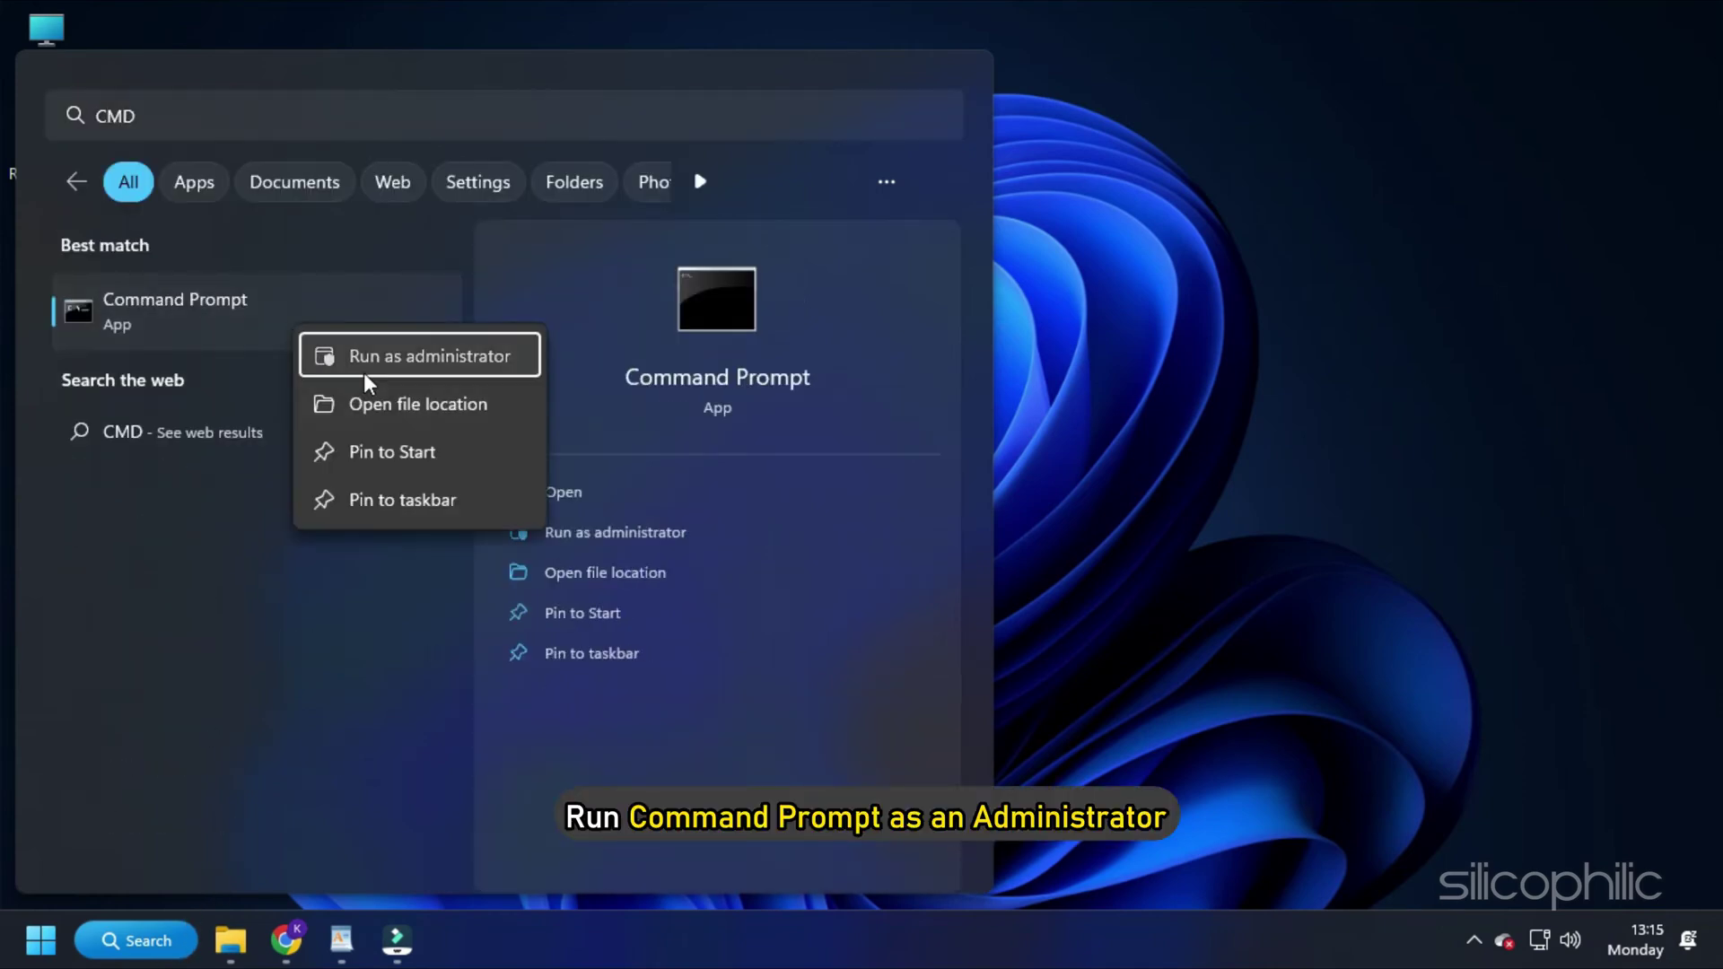
{"action": "left_click", "coordinate": [386, 355]}
{"action": "left_click", "coordinate": [773, 765]}
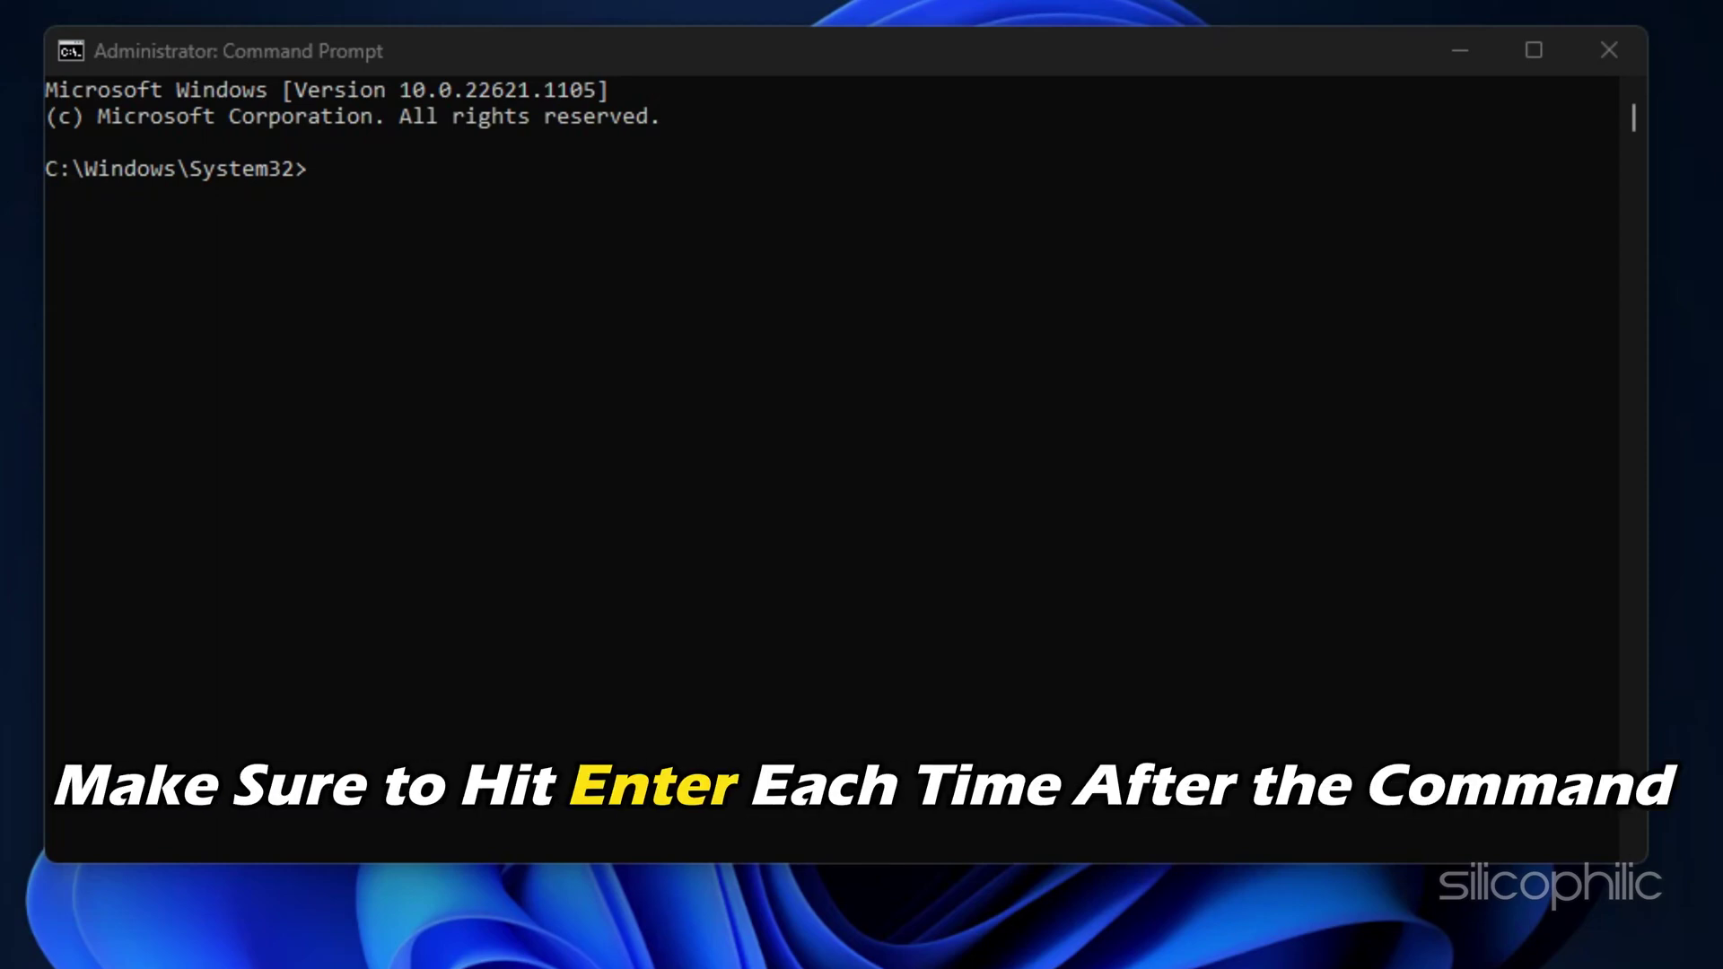
Step: Run ipconfig /flushdns, ipconfig /release and ipconfig /renew in the elevated Command Prompt
{"action": "left_click", "coordinate": [350, 168]}
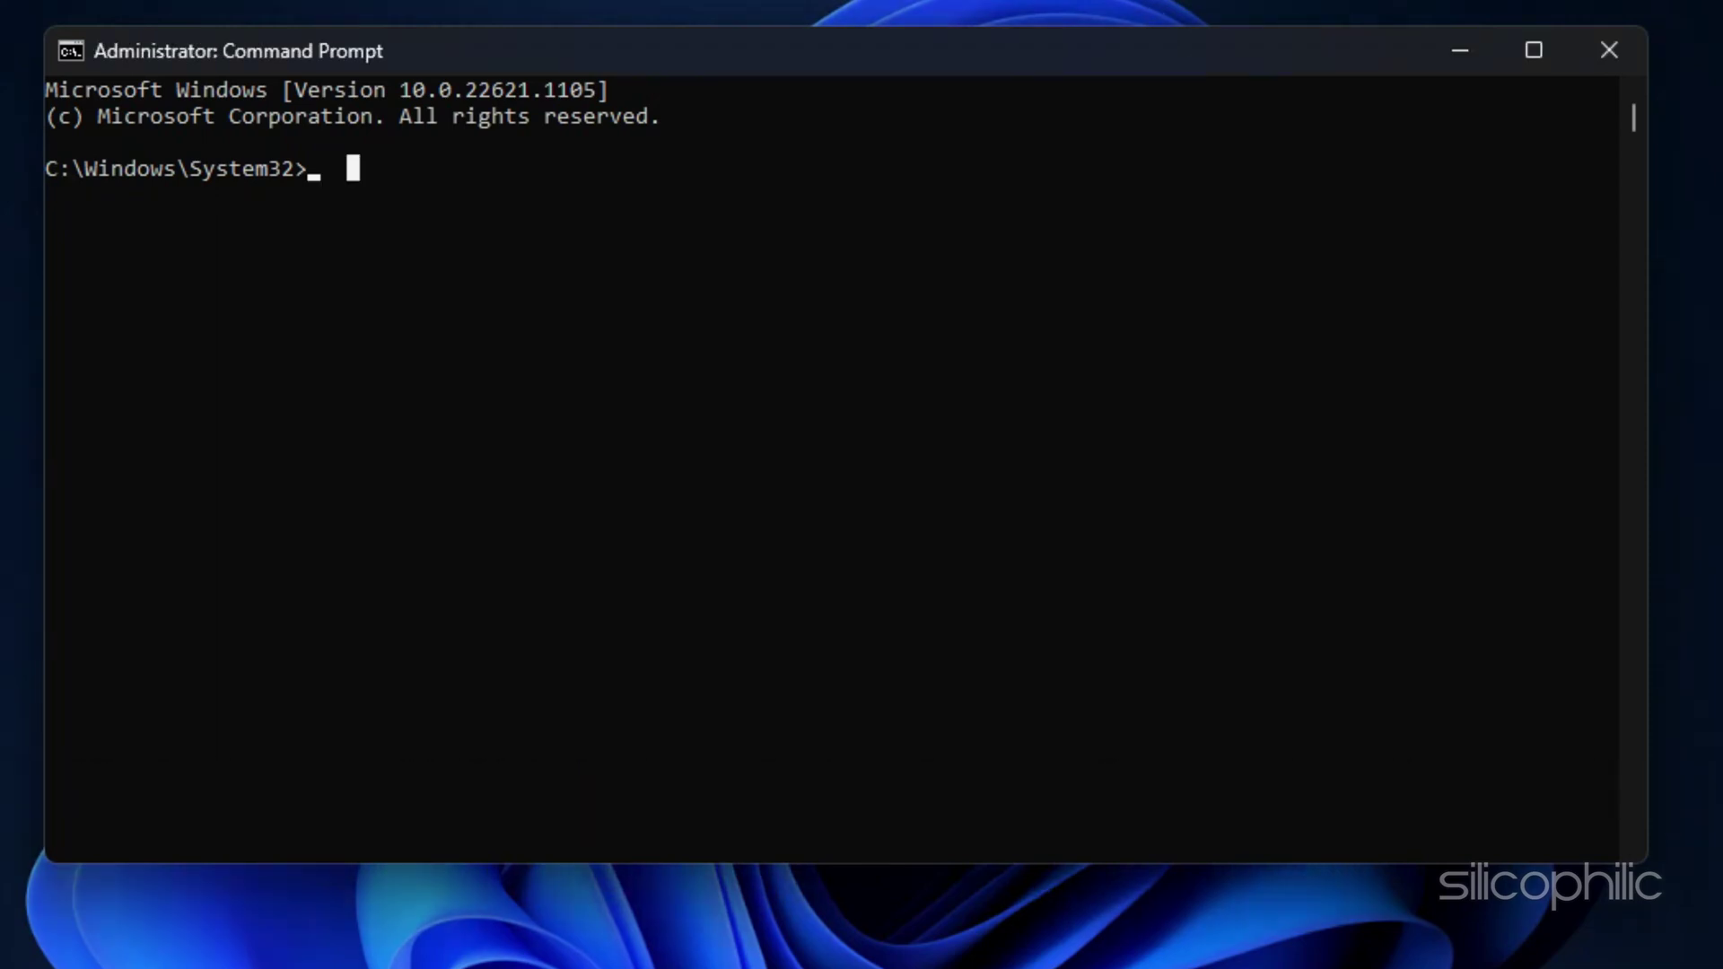
{"action": "type", "text": "ipconfig /flushdns"}
{"action": "key", "text": "Return"}
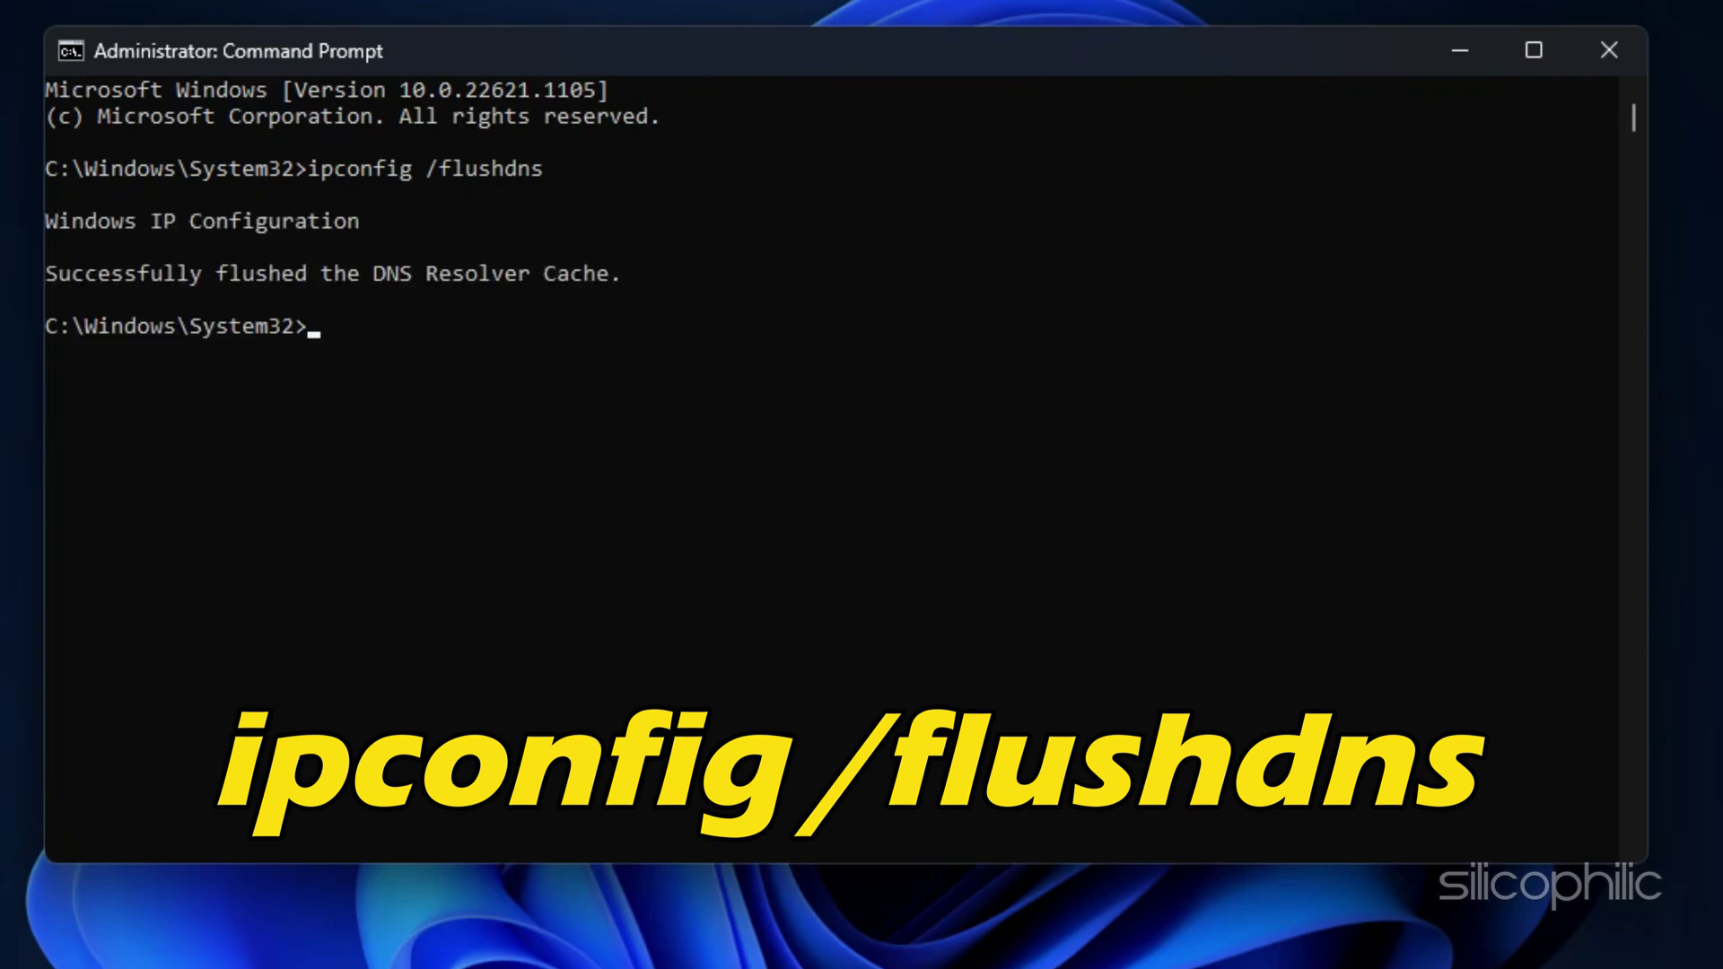
{"action": "type", "text": "ipconfig /release"}
{"action": "key", "text": "Return"}
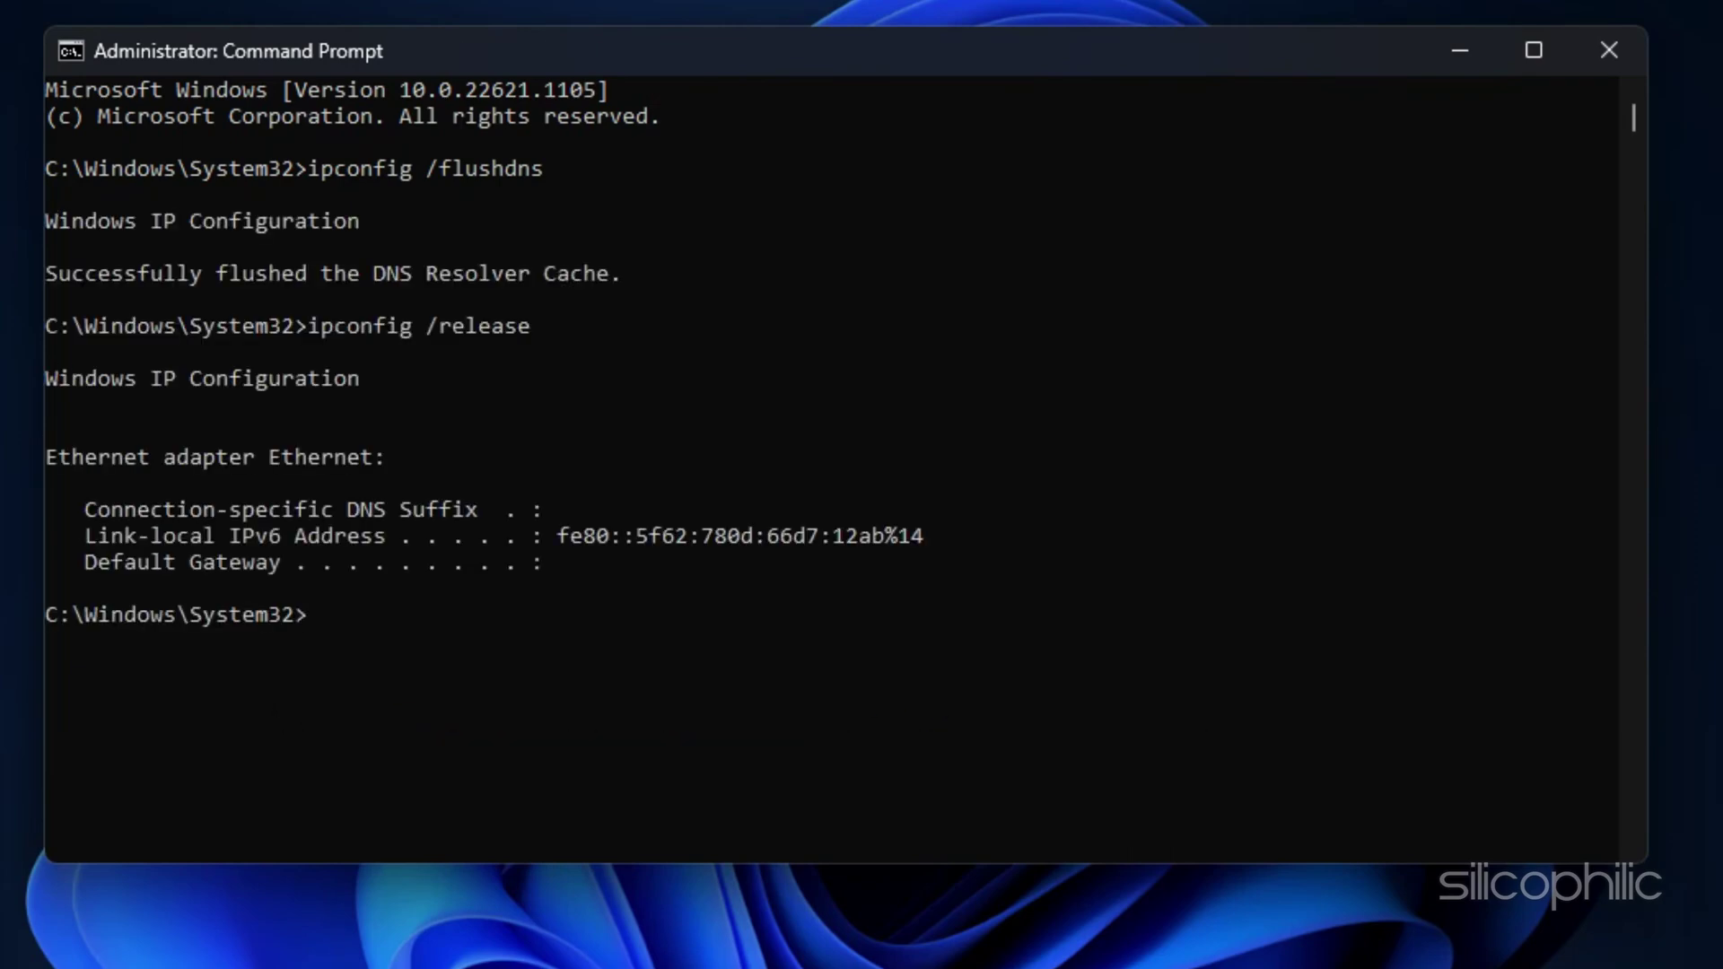
{"action": "type", "text": "ipconfig /renew"}
{"action": "key", "text": "Return"}
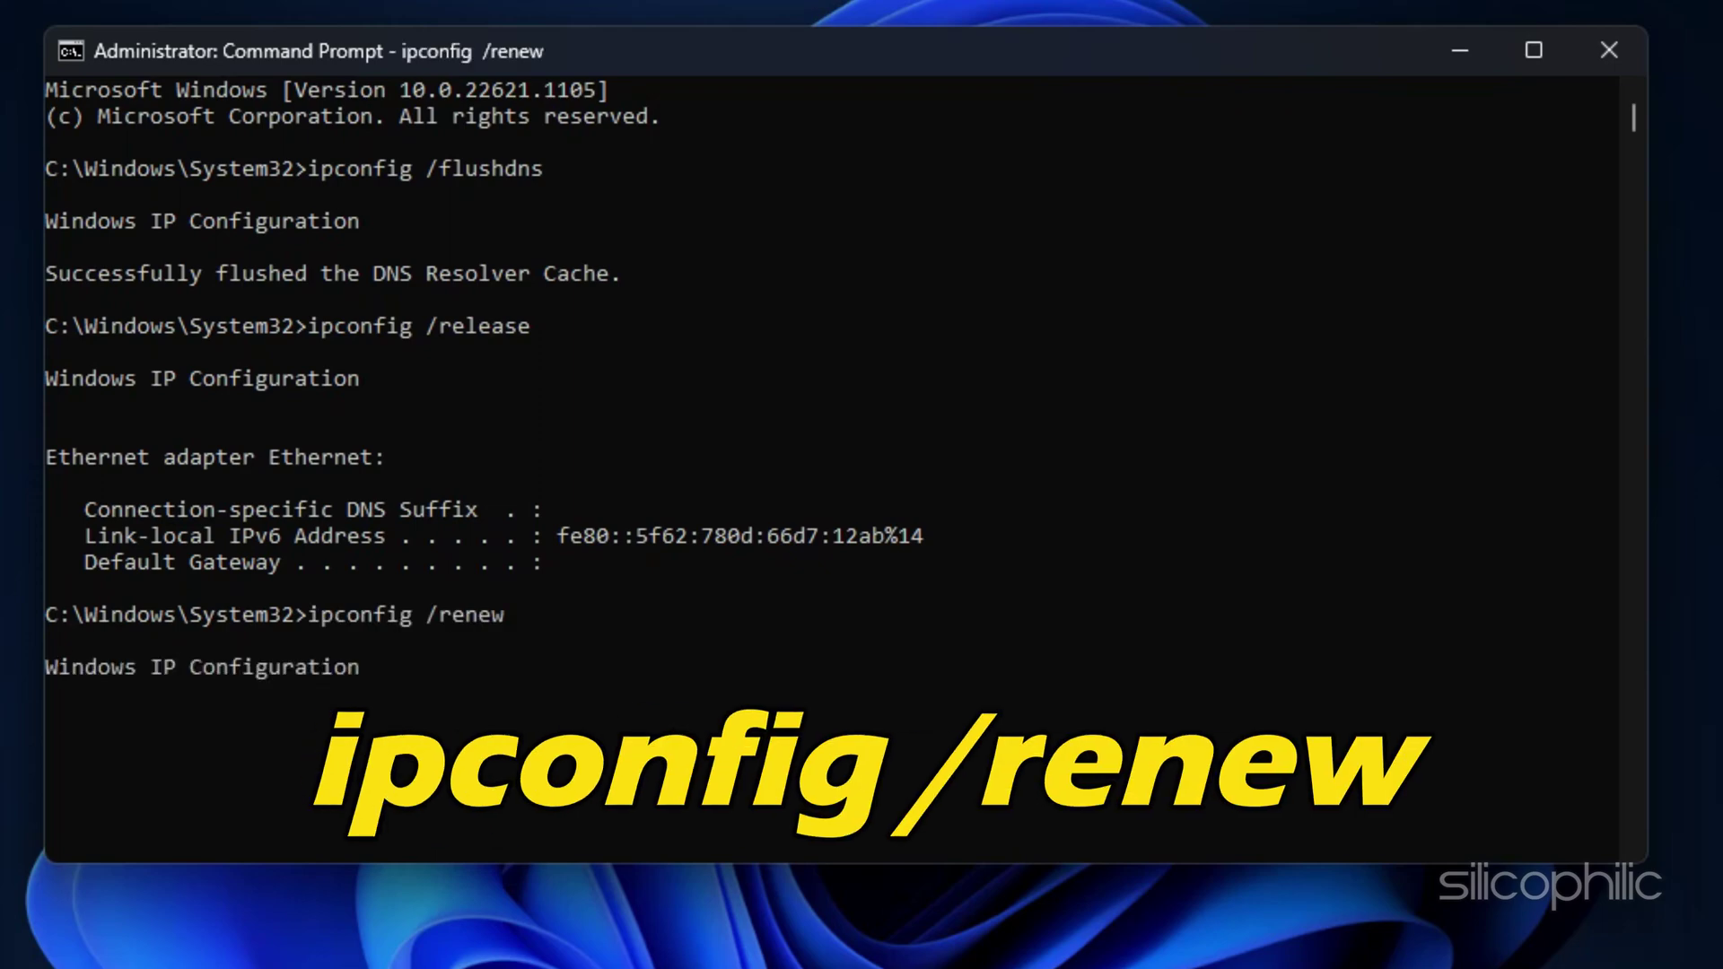
Step: Reset the TCP/IP stack and Winsock with netsh int ip reset and netsh winsock reset
{"action": "type", "text": "netsh int ip reset"}
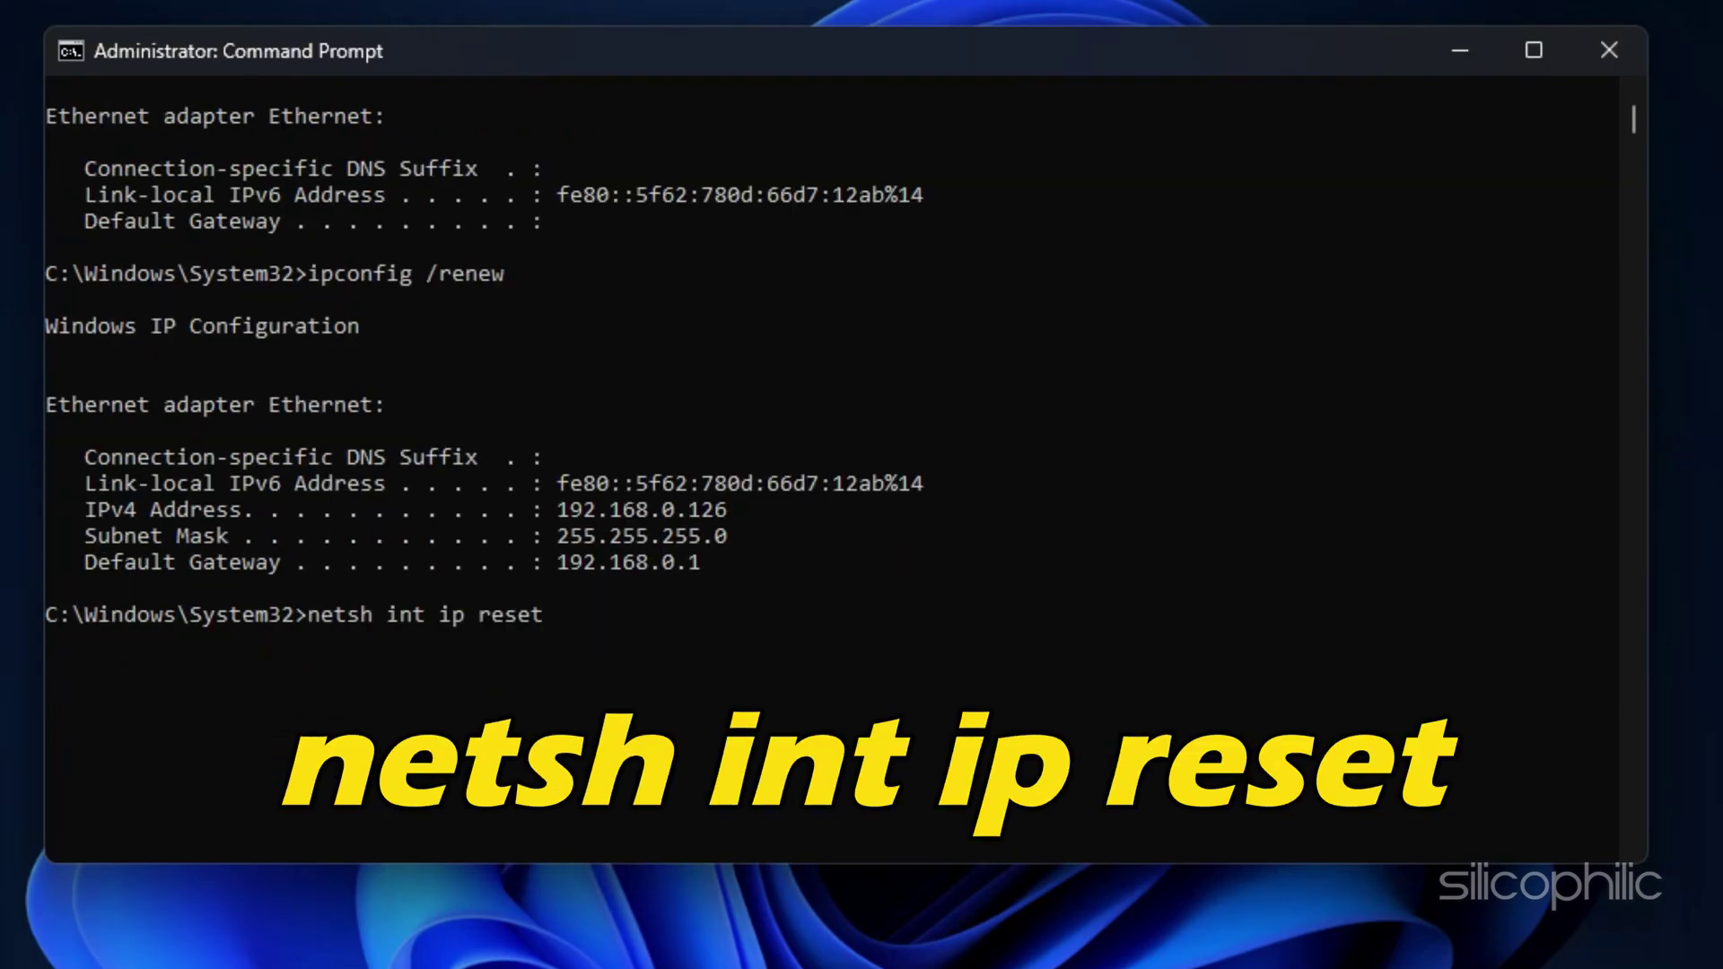
{"action": "key", "text": "Return"}
{"action": "left_click", "coordinate": [414, 902]}
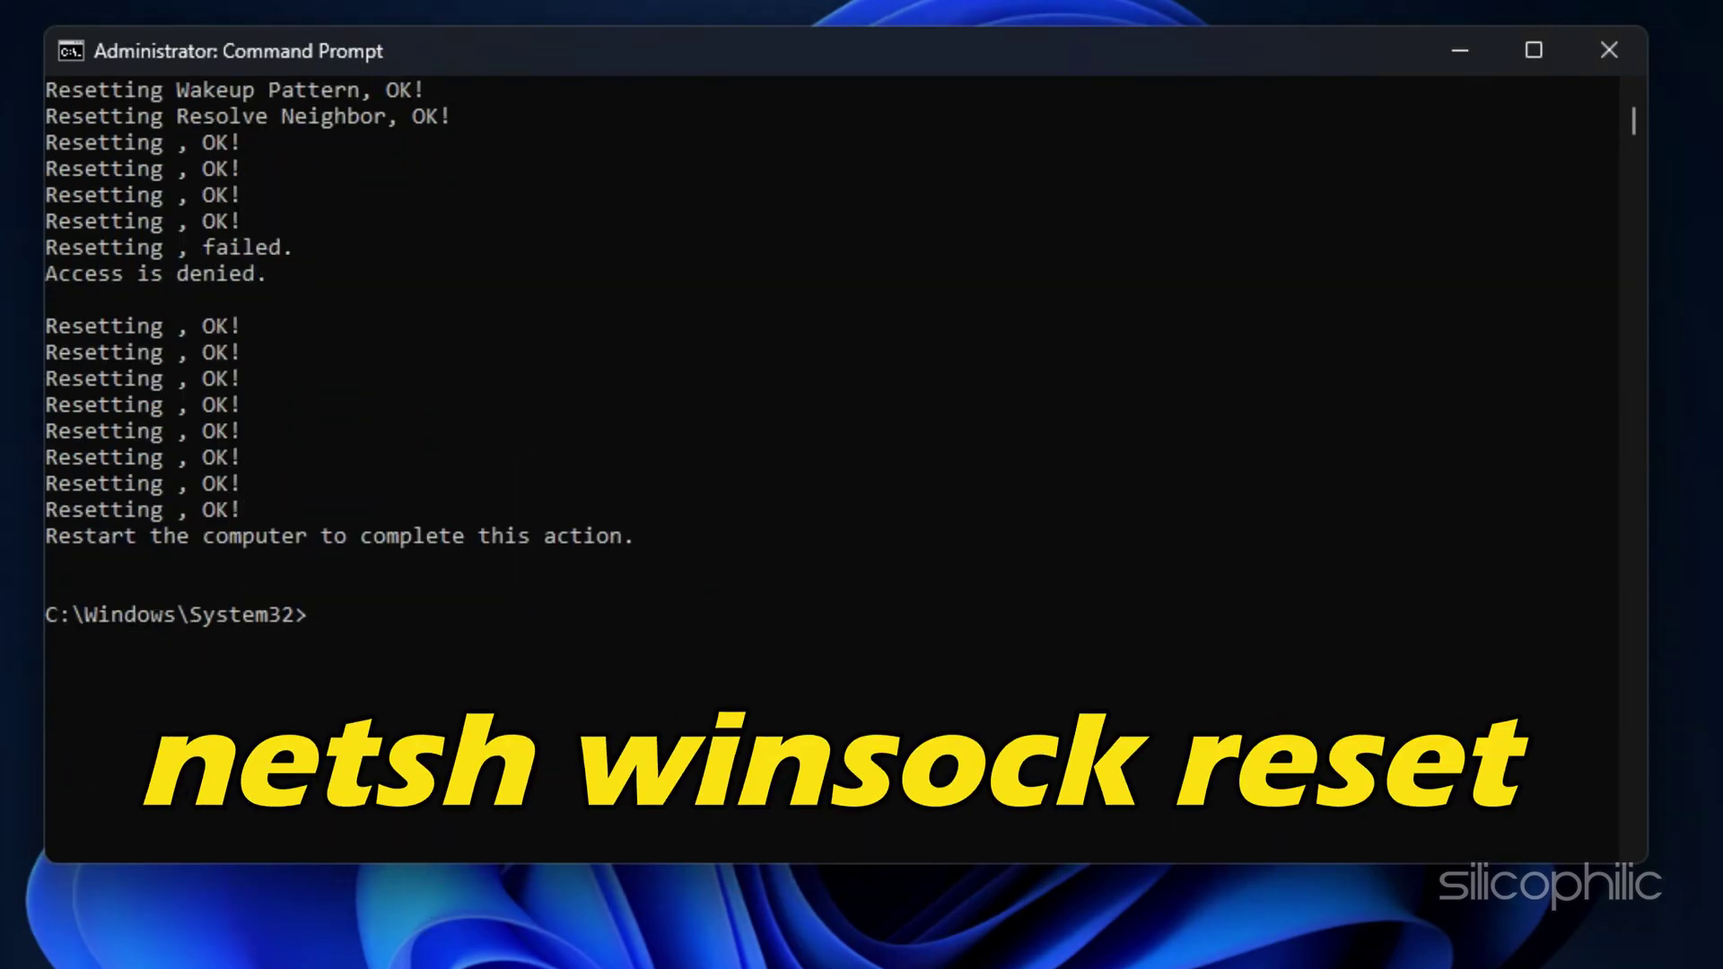
{"action": "type", "text": "netsh winsock reset"}
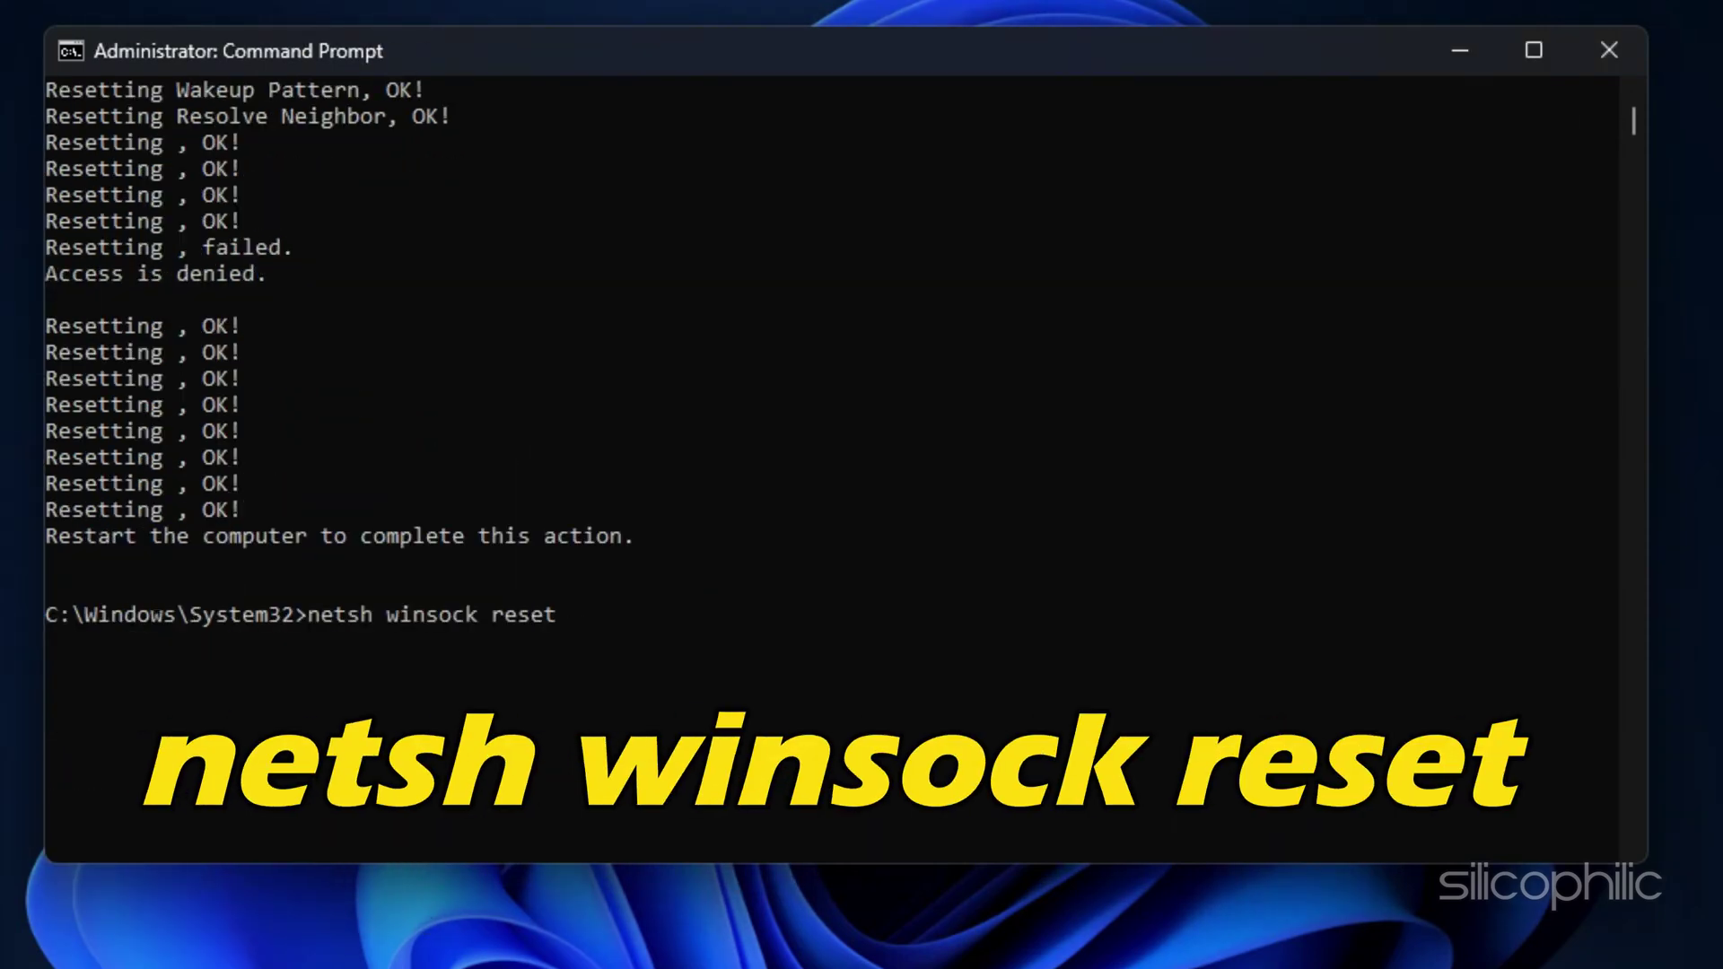
{"action": "key", "text": "Return"}
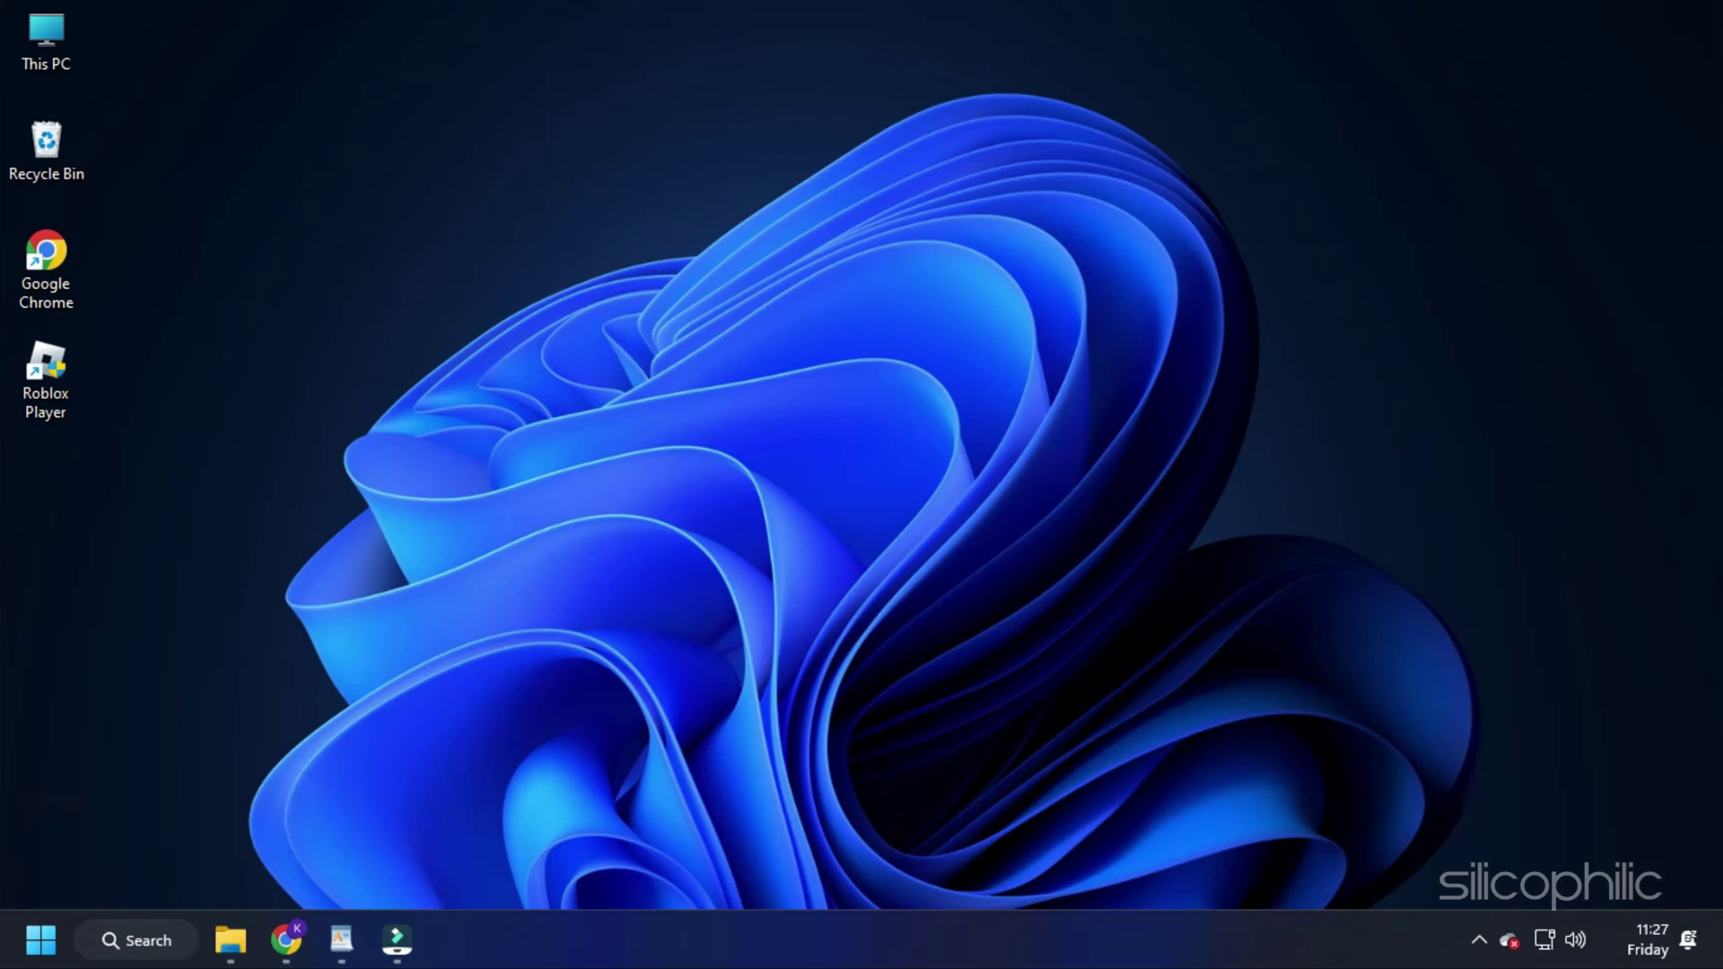
Step: Open Network Connections by running ncpa.cpl from the Run box
{"action": "key", "text": "super+r"}
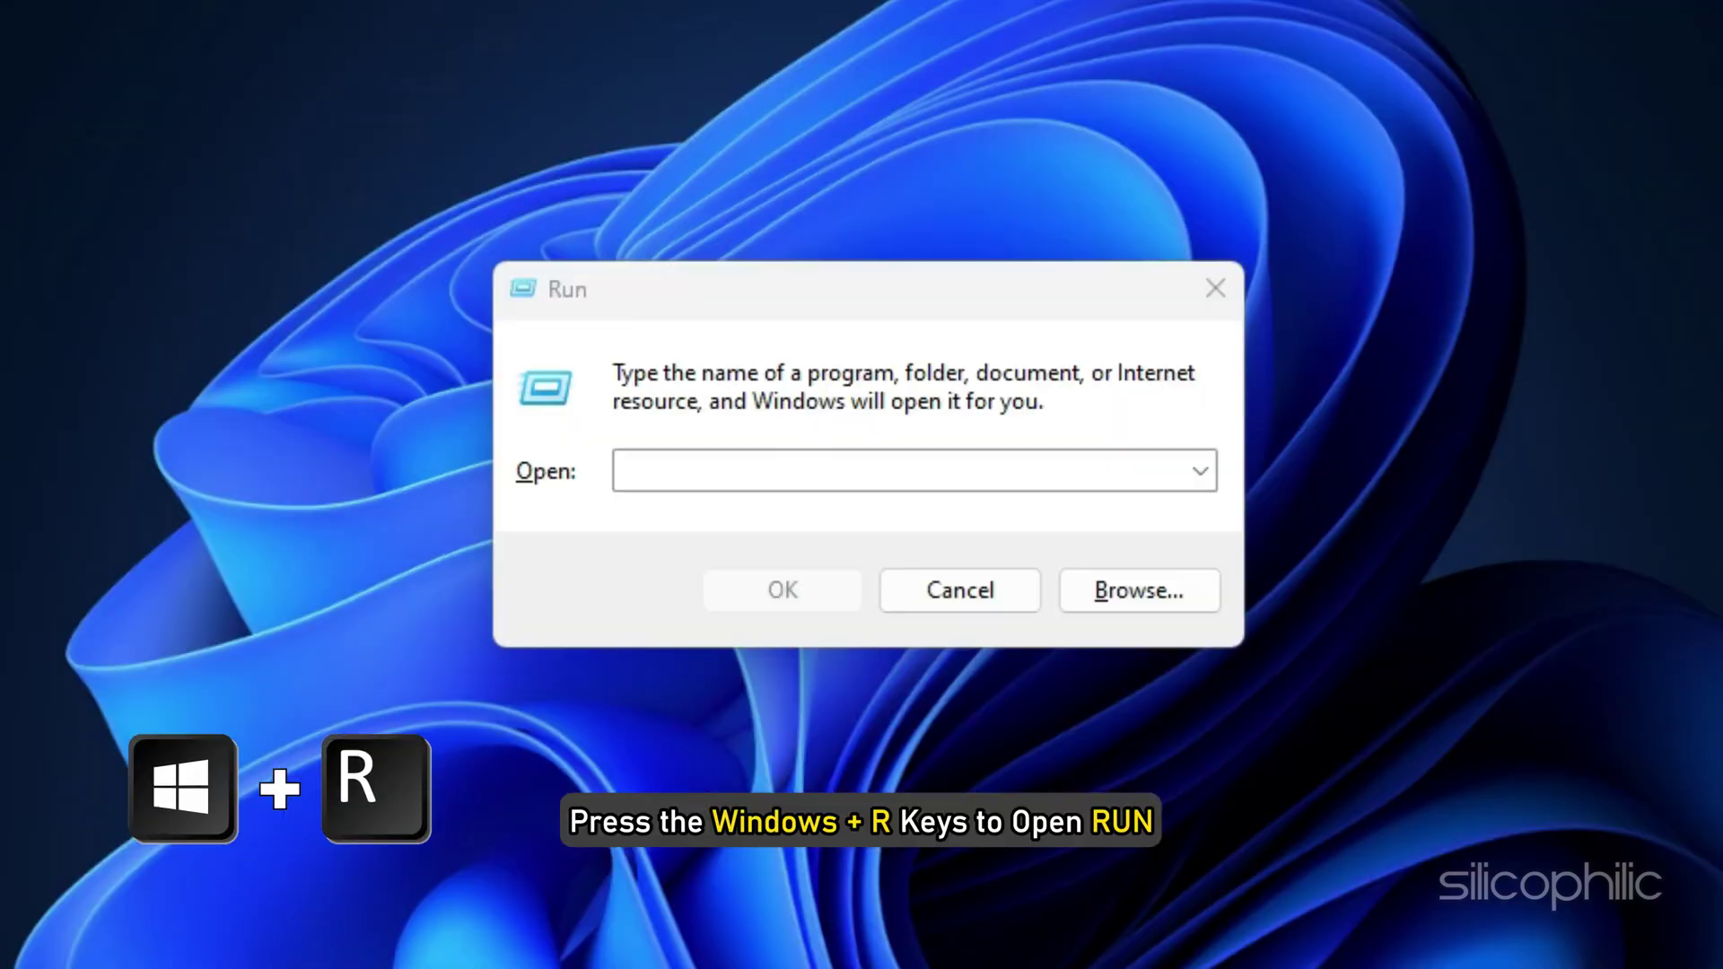
{"action": "left_click", "coordinate": [700, 462]}
{"action": "type", "text": "ncpa.cpl"}
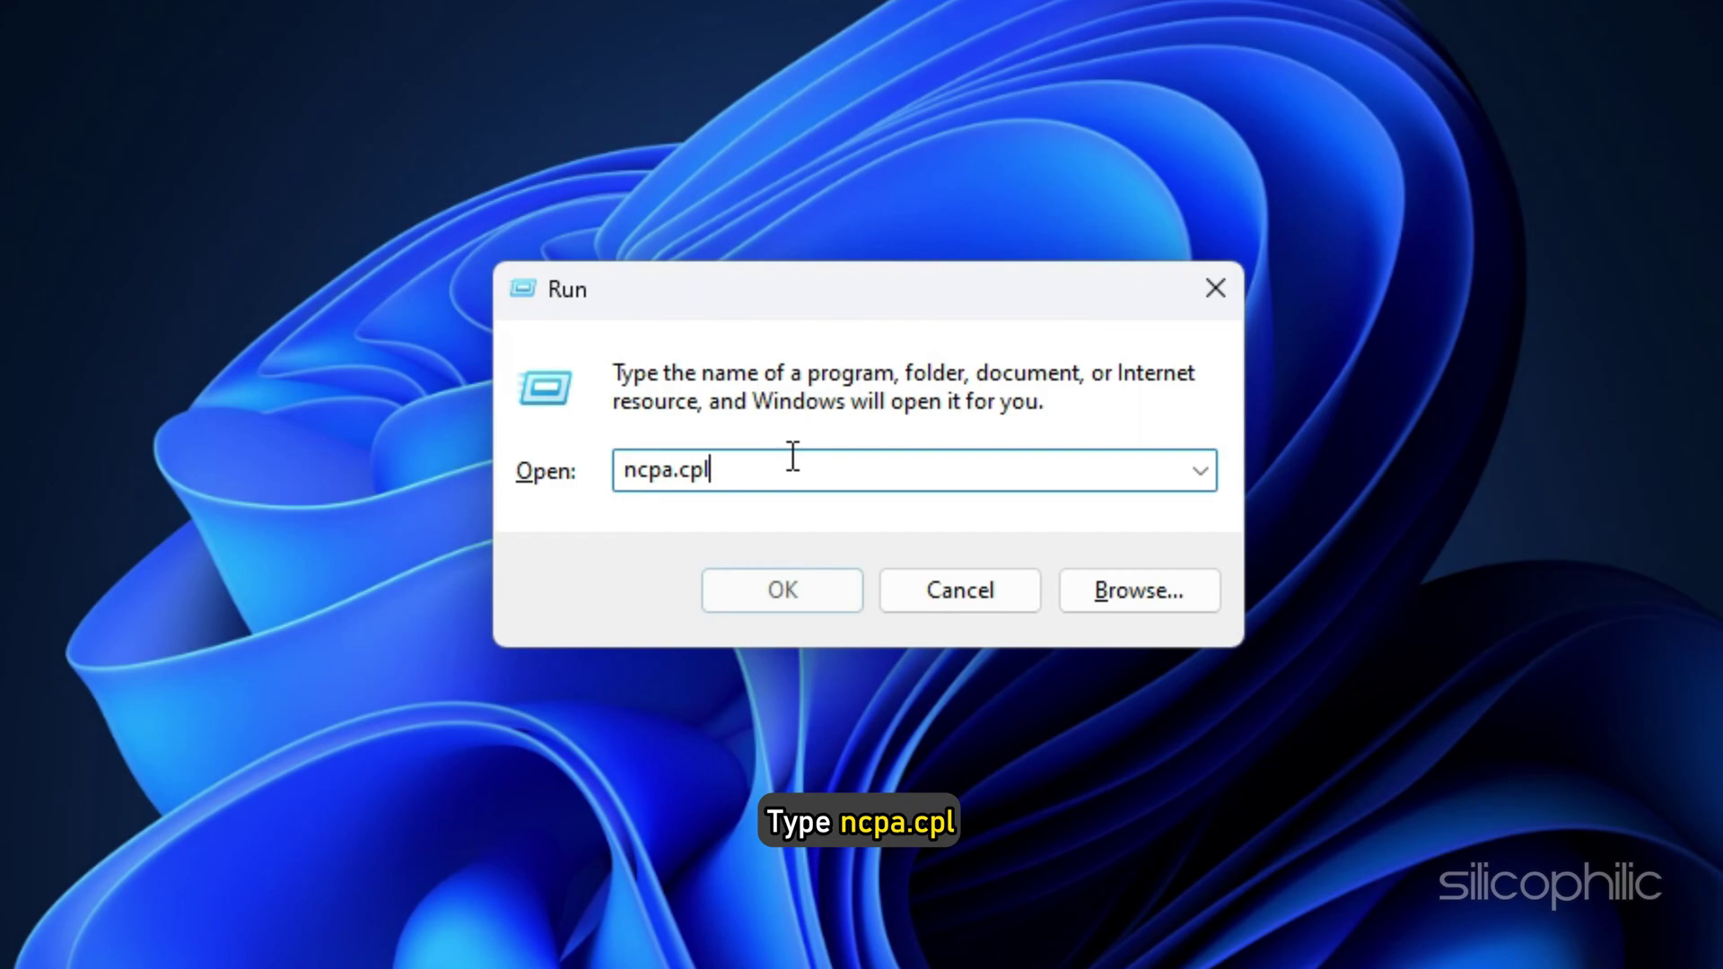
{"action": "key", "text": "Return"}
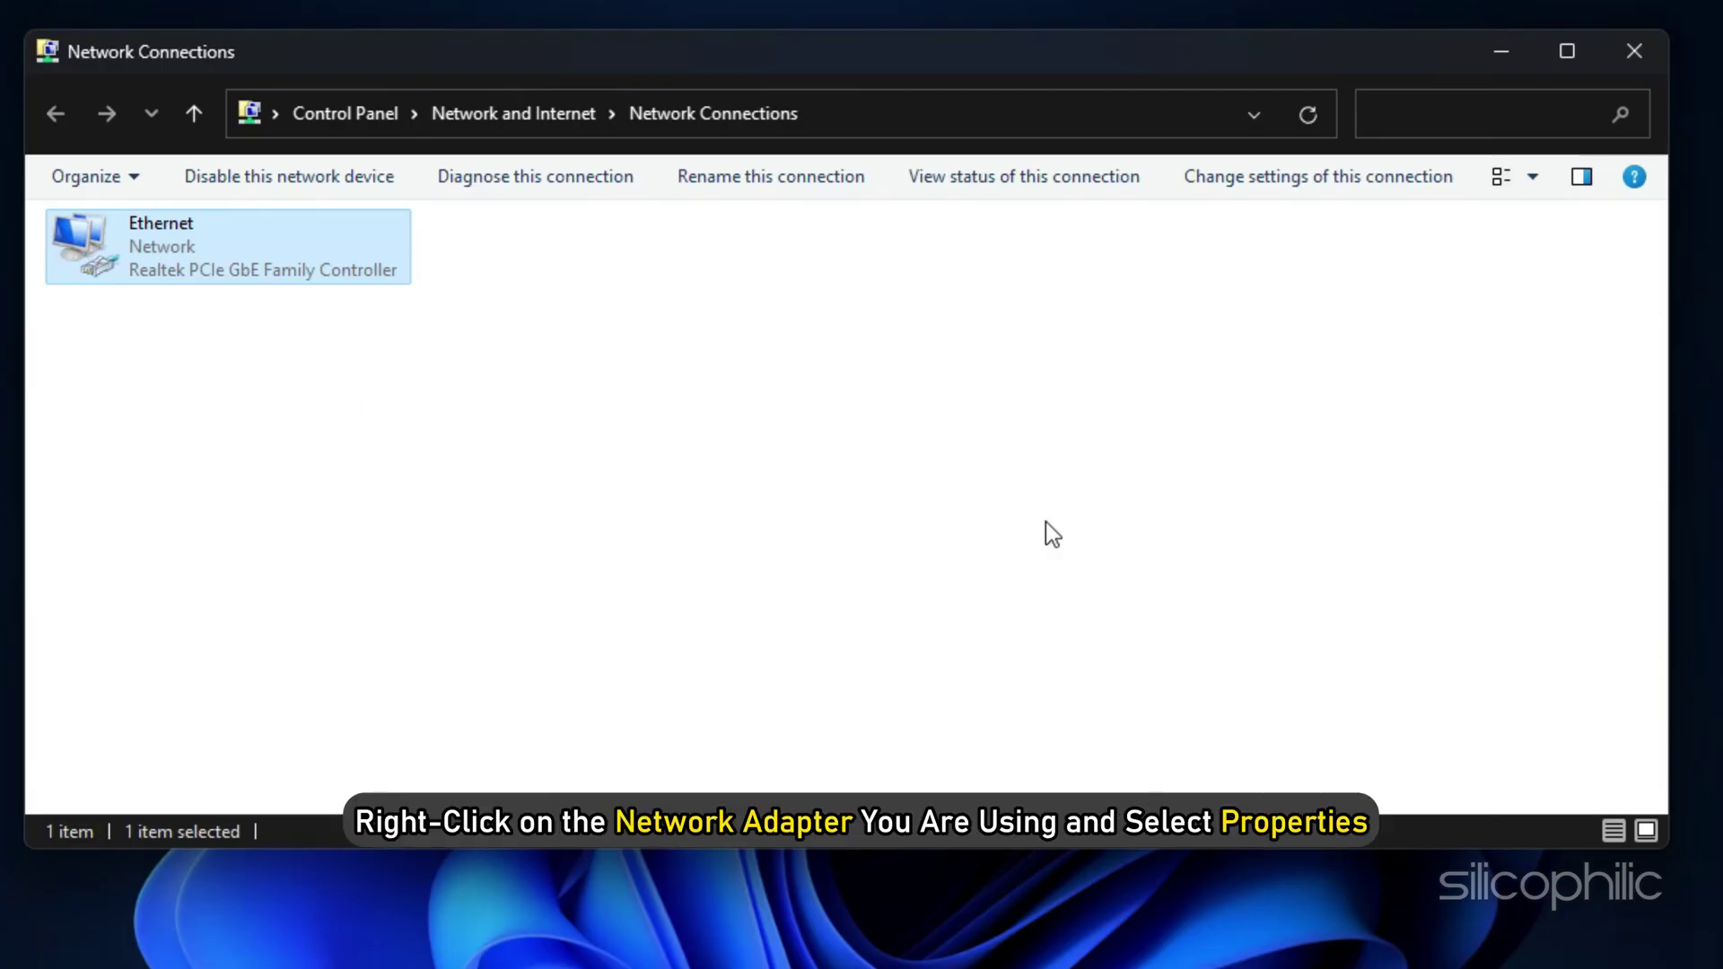
Step: Open the Ethernet adapter's Internet Protocol Version 4 (TCP/IPv4) properties
{"action": "right_click", "coordinate": [245, 257]}
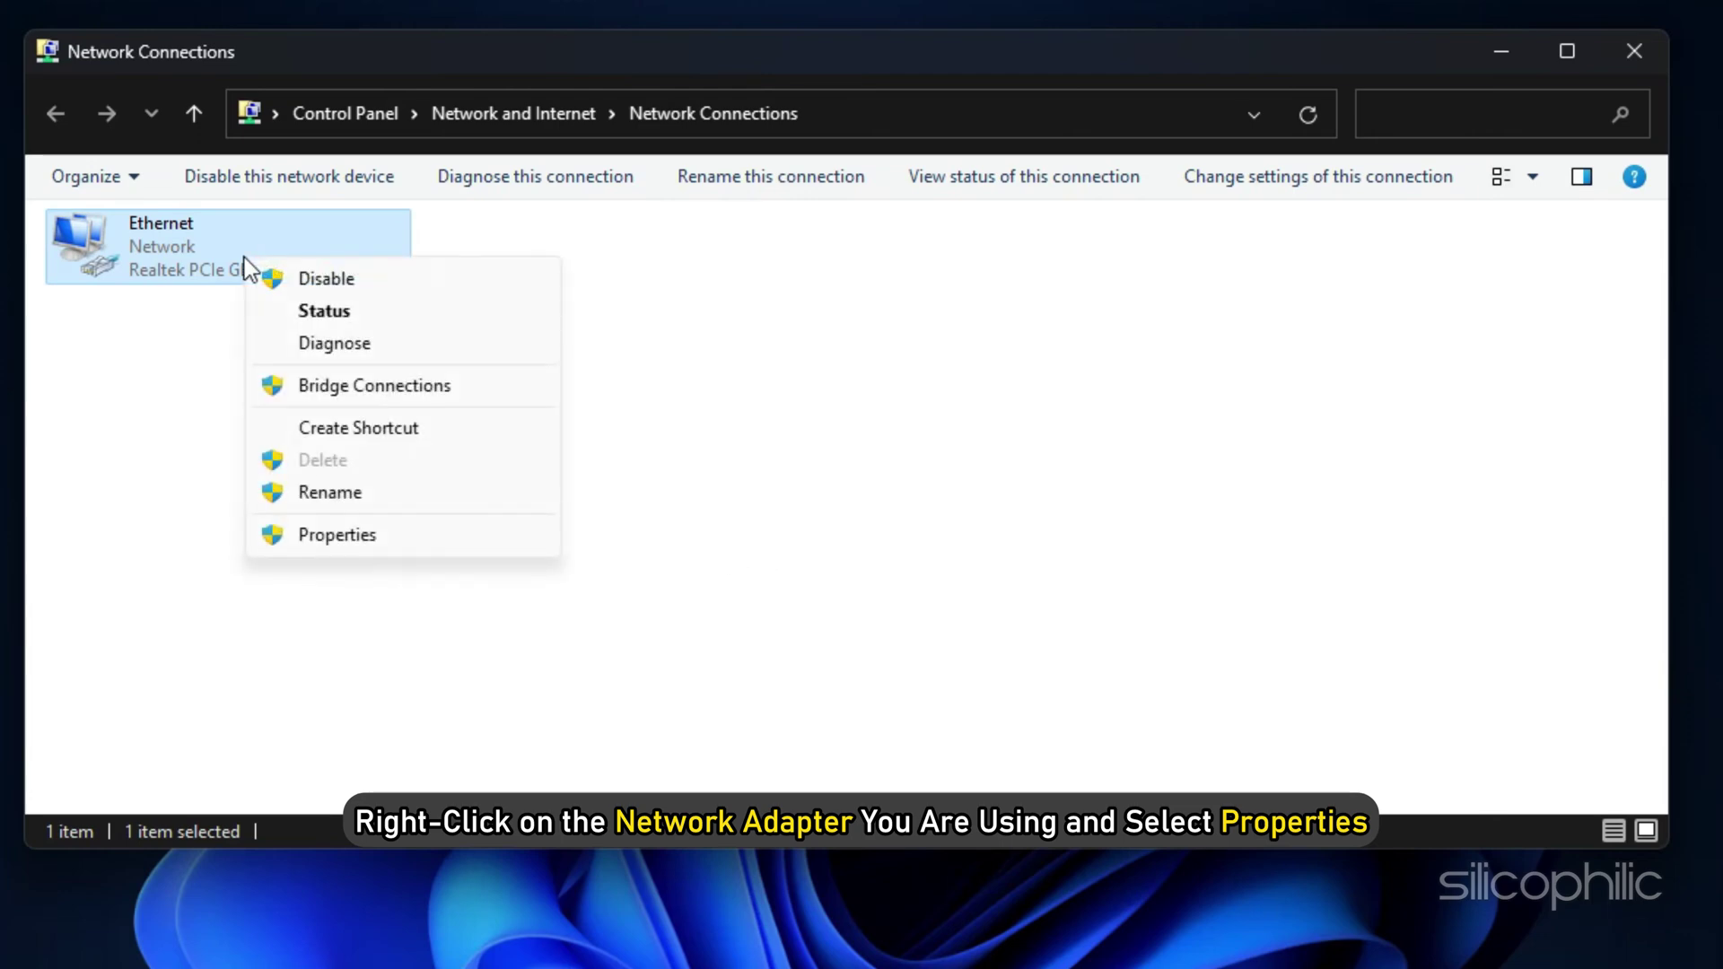
{"action": "left_click", "coordinate": [355, 539]}
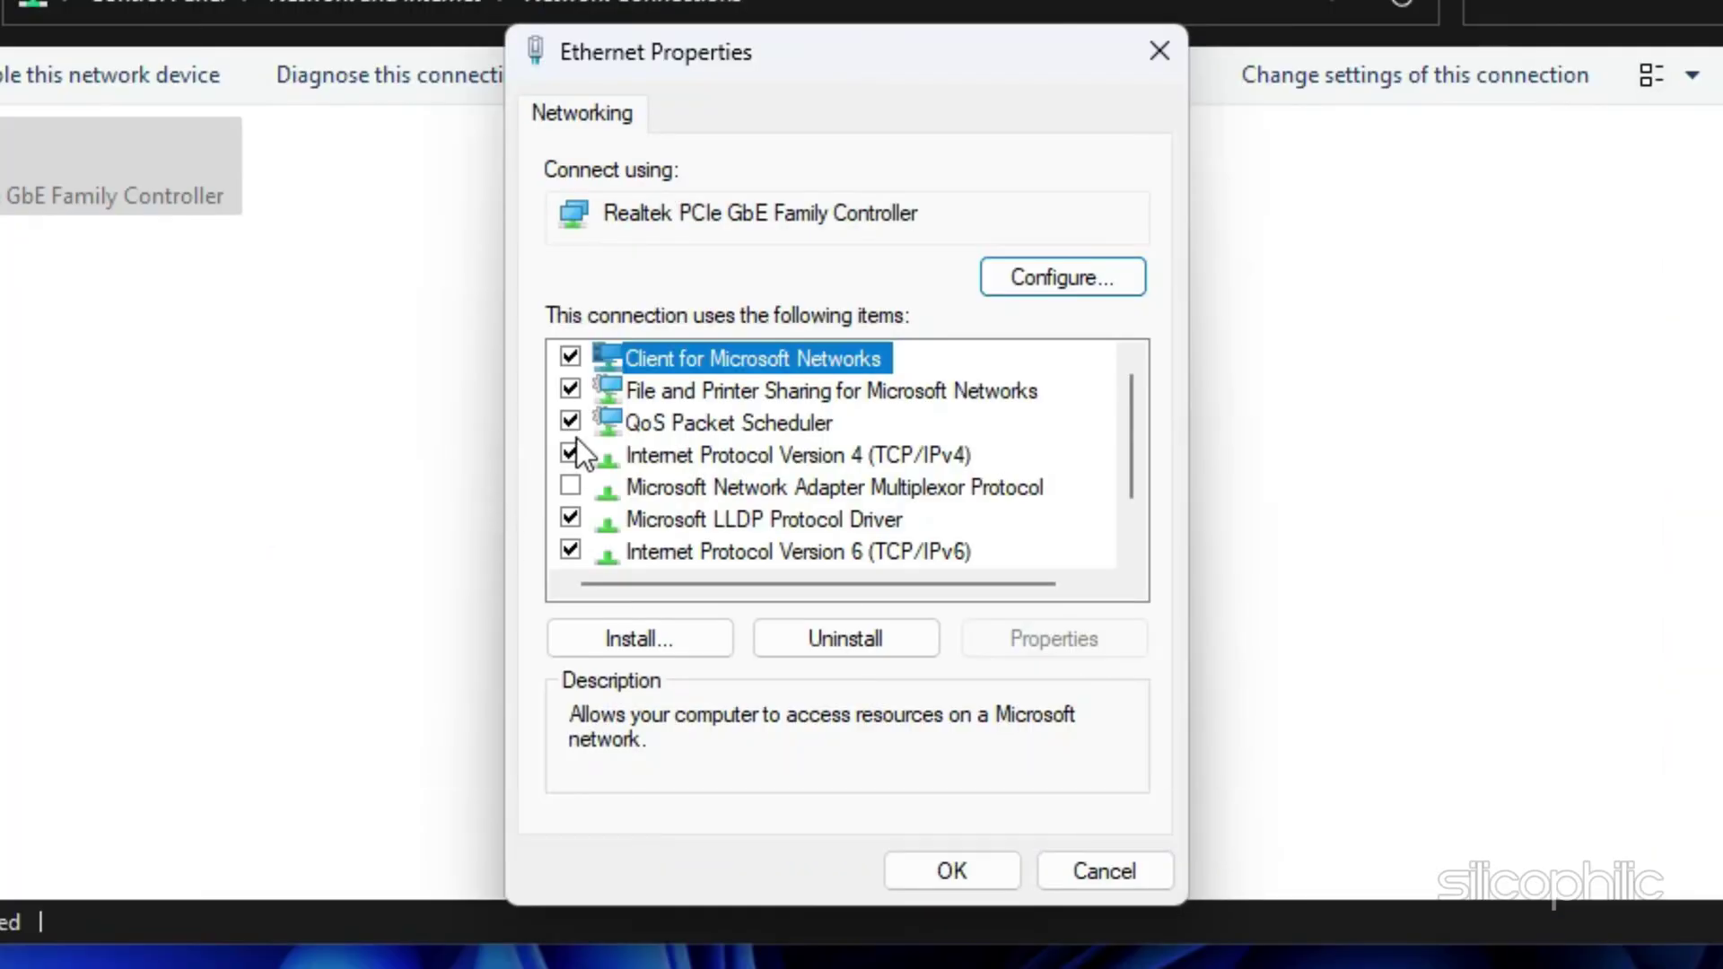
{"action": "left_click", "coordinate": [674, 471]}
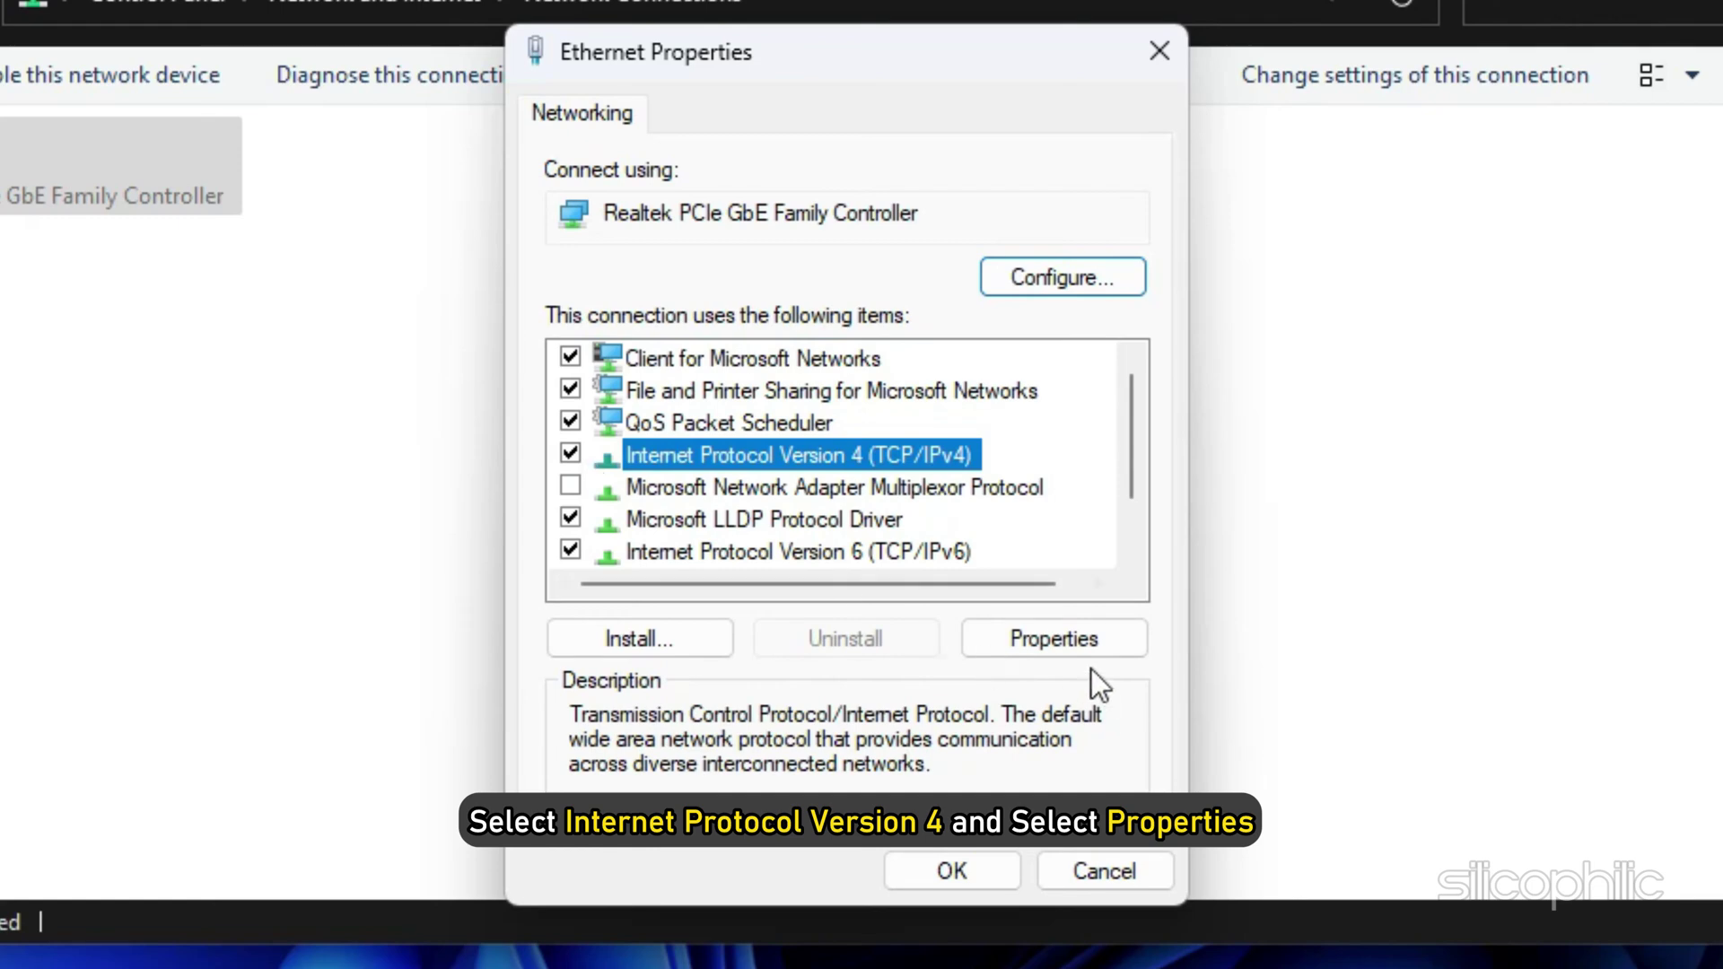
{"action": "left_click", "coordinate": [1118, 648]}
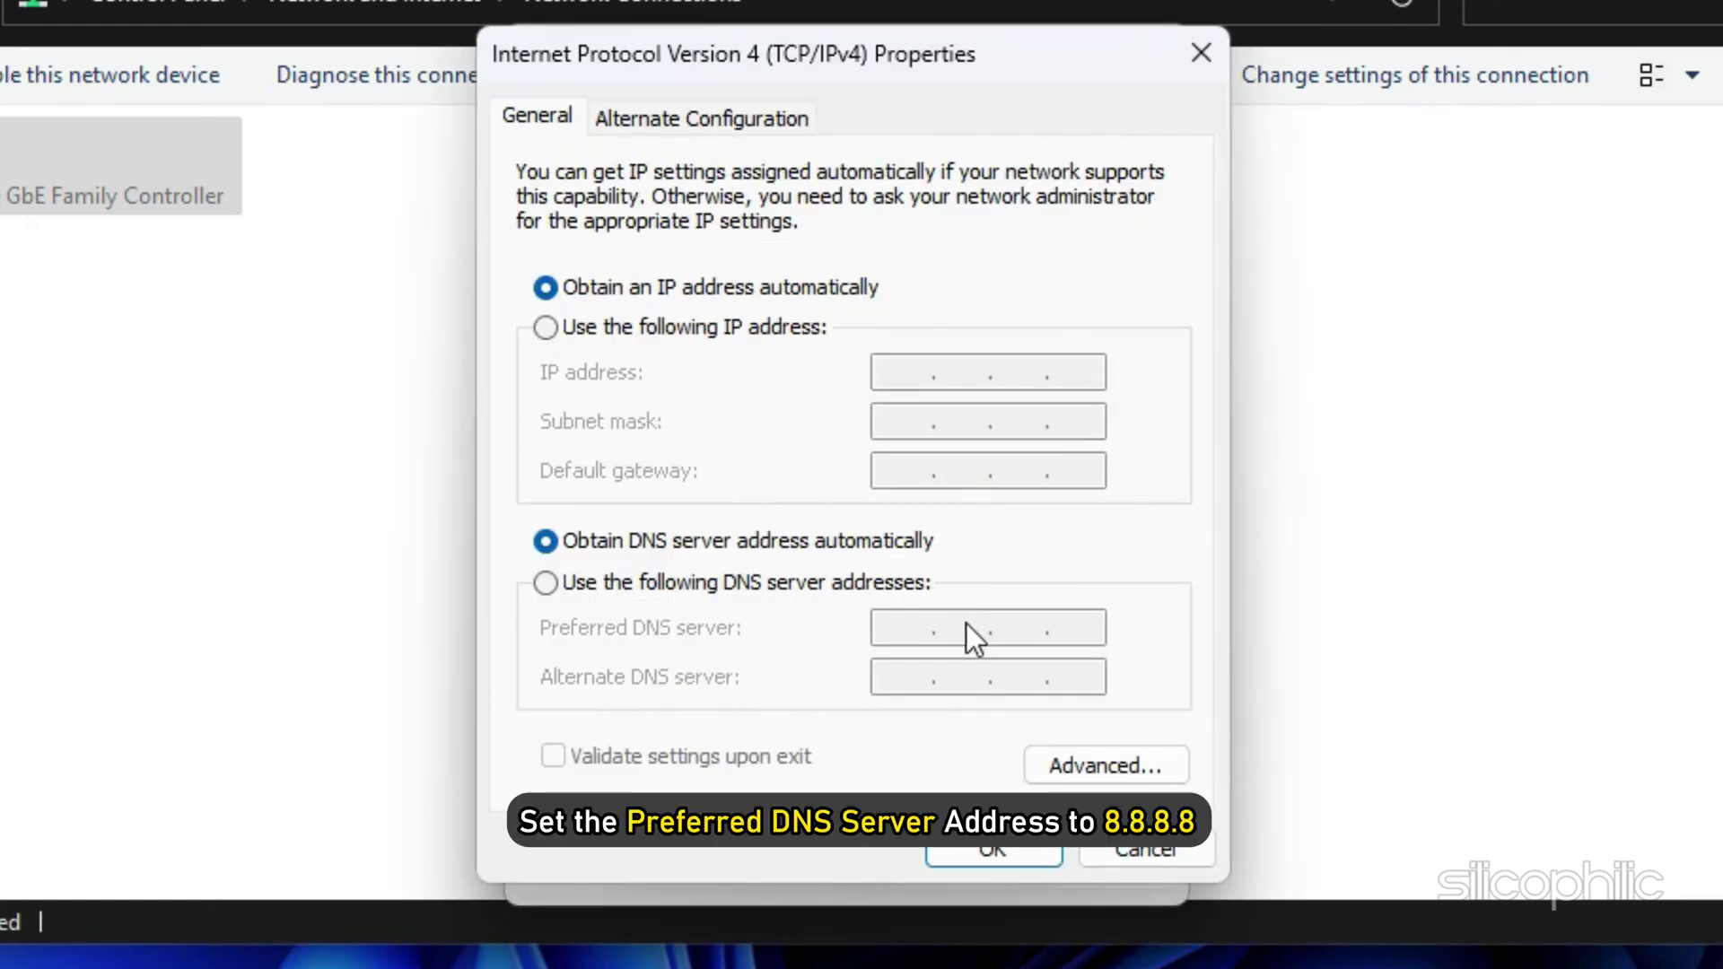
Step: Set Ethernet's DNS servers to 8.8.8.8 and 8.8.4.4, save, and close the properties
{"action": "left_click", "coordinate": [545, 582]}
{"action": "type", "text": "8.8.4.4"}
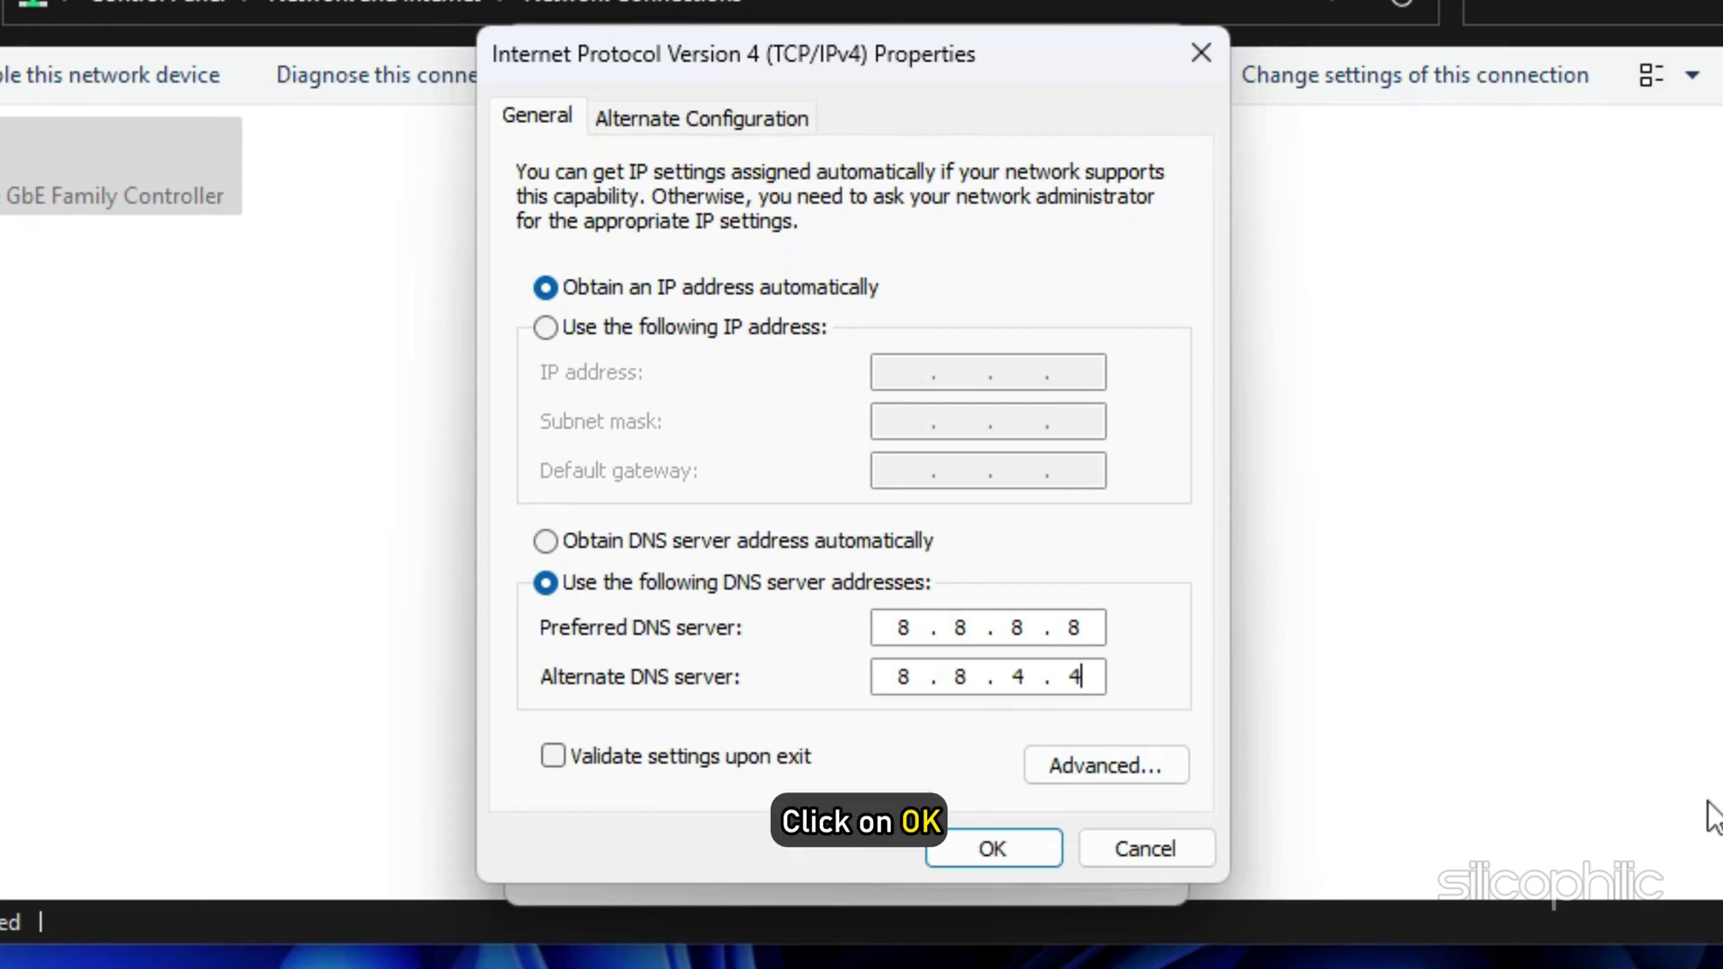
{"action": "left_click", "coordinate": [1005, 853]}
{"action": "left_click", "coordinate": [984, 866]}
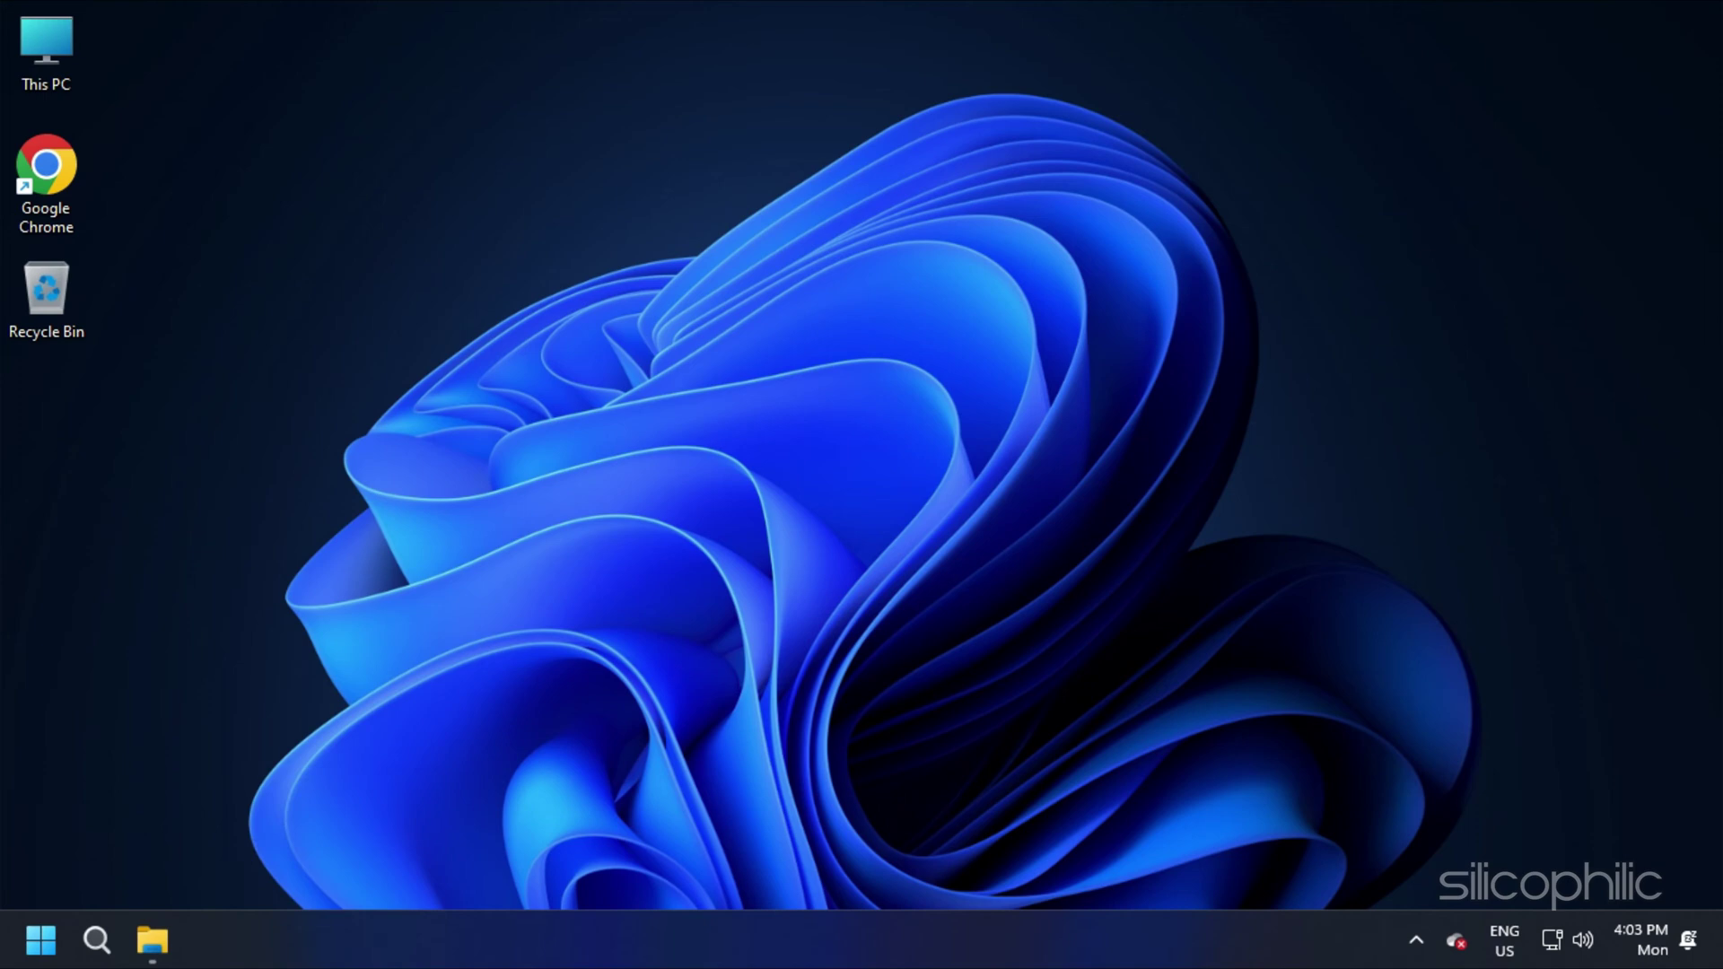
Step: Open Control Panel from search and switch its View by setting to Large icons
{"action": "left_click", "coordinate": [98, 940]}
{"action": "type", "text": "Control Panel"}
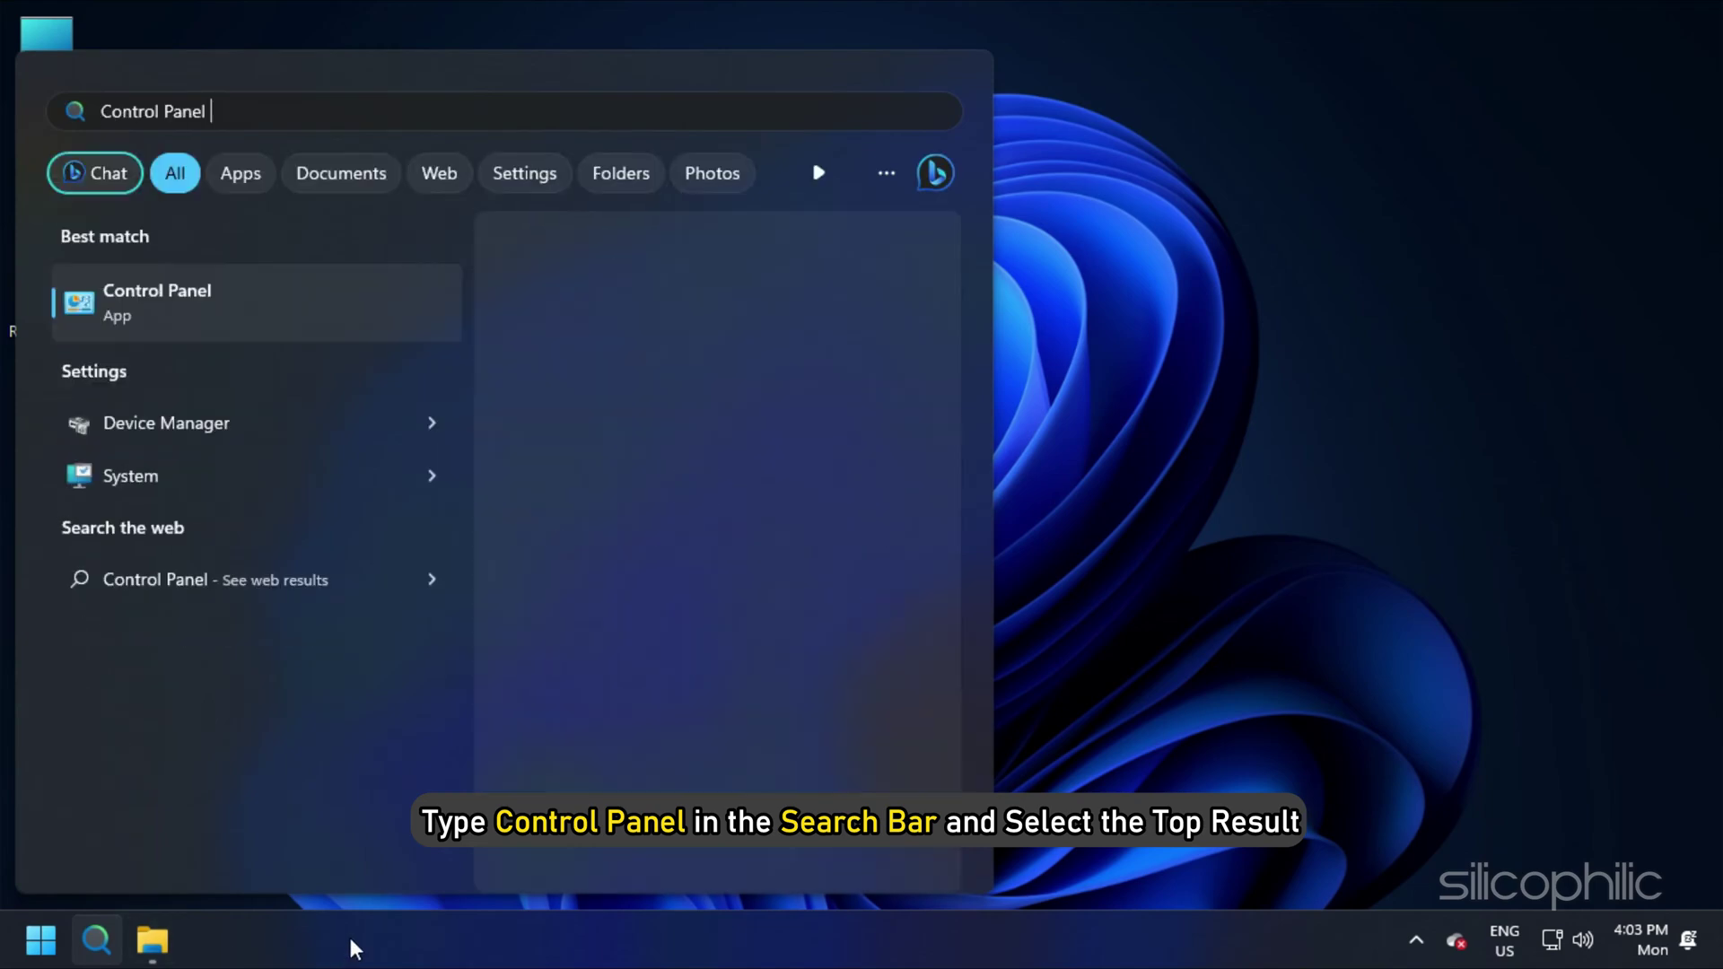
{"action": "left_click", "coordinate": [343, 334]}
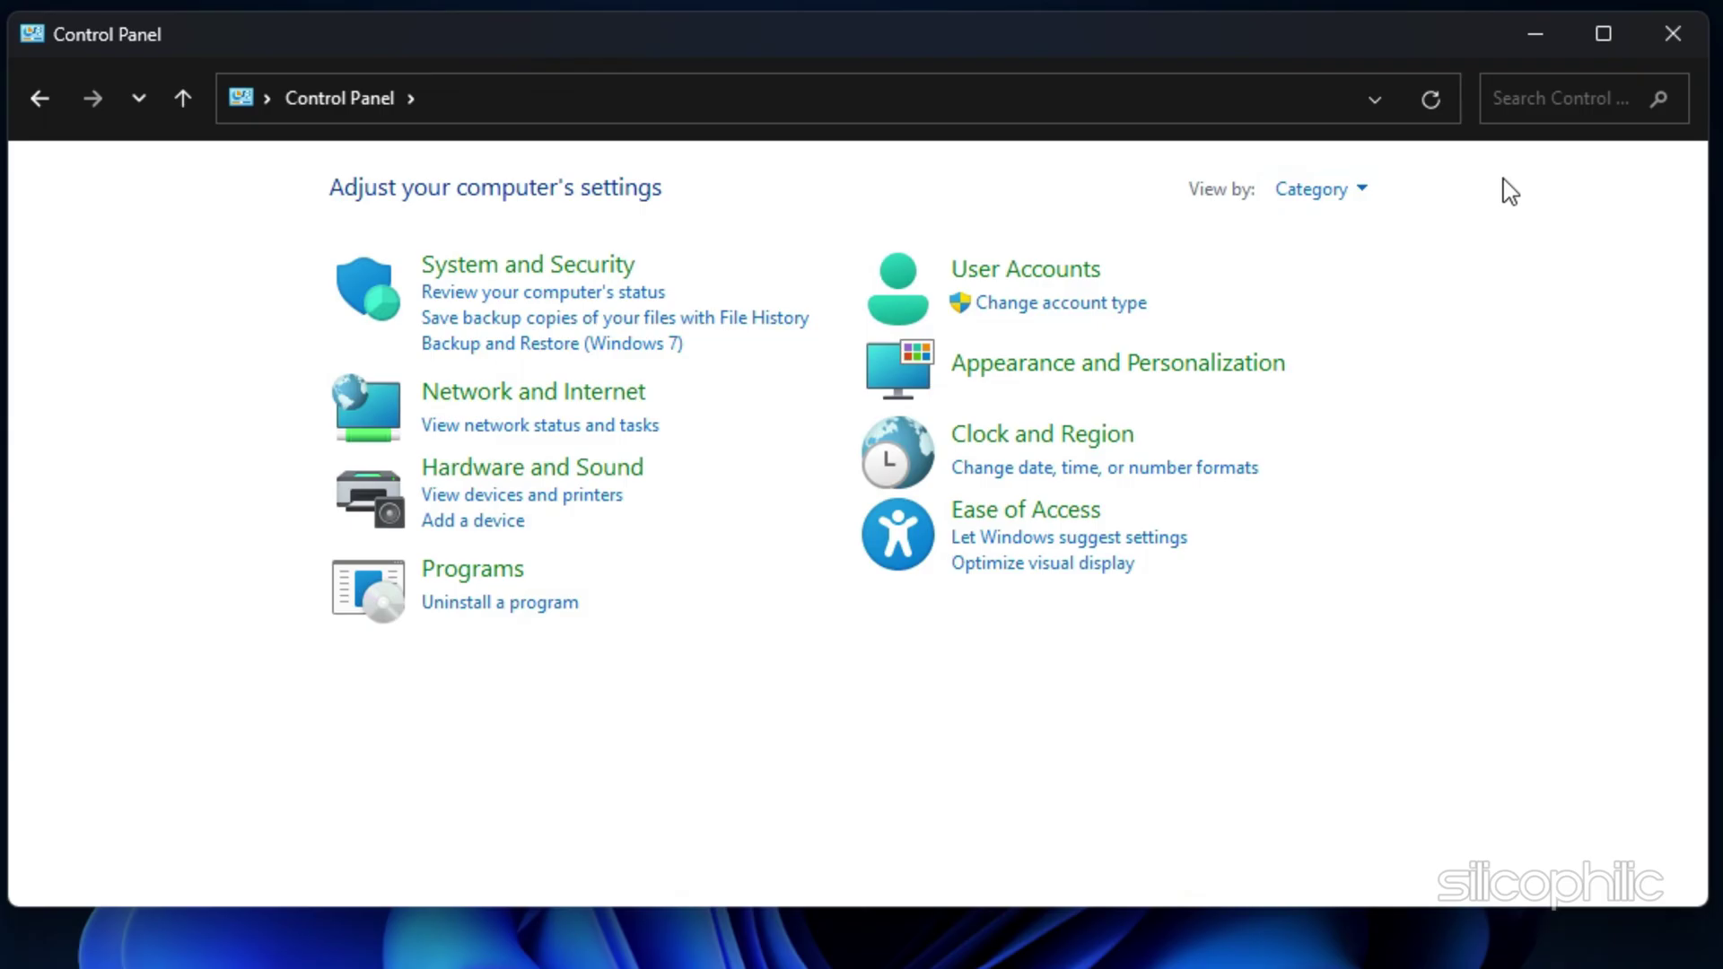
{"action": "left_click", "coordinate": [1360, 191]}
{"action": "left_click", "coordinate": [1367, 280]}
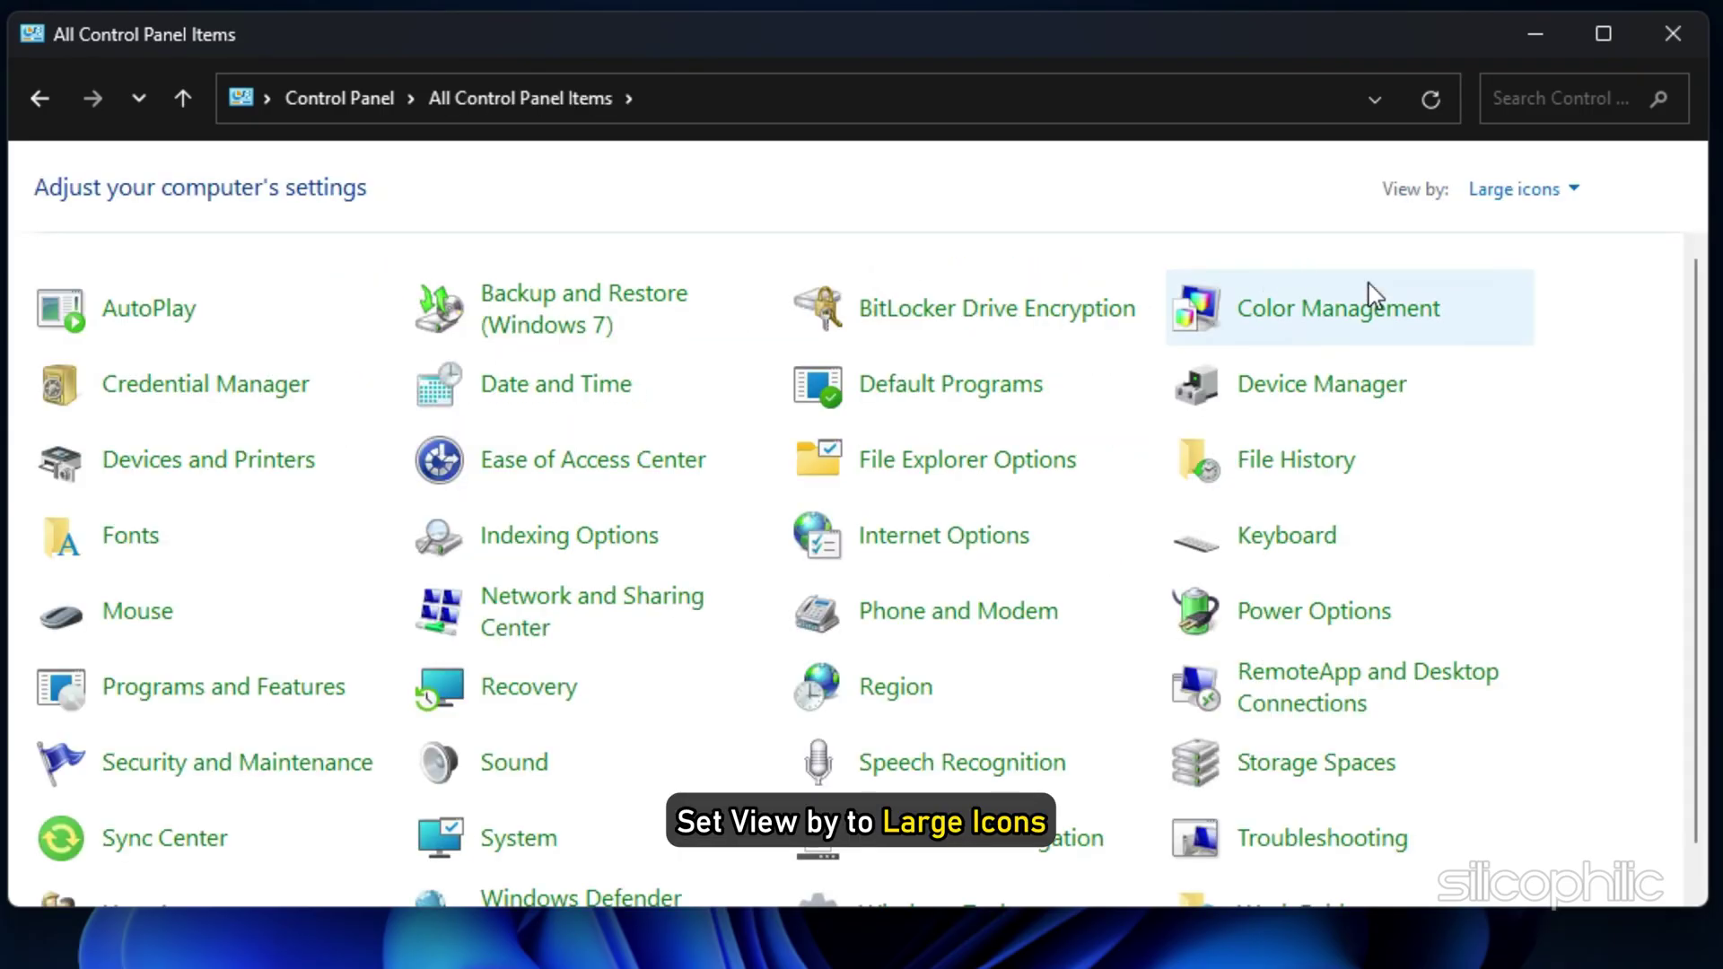
{"action": "scroll", "coordinate": [1565, 411], "scroll_direction": "down", "scroll_amount": 1}
Step: Turn off Windows Defender Firewall for private and public networks and close the window
{"action": "left_click", "coordinate": [583, 878]}
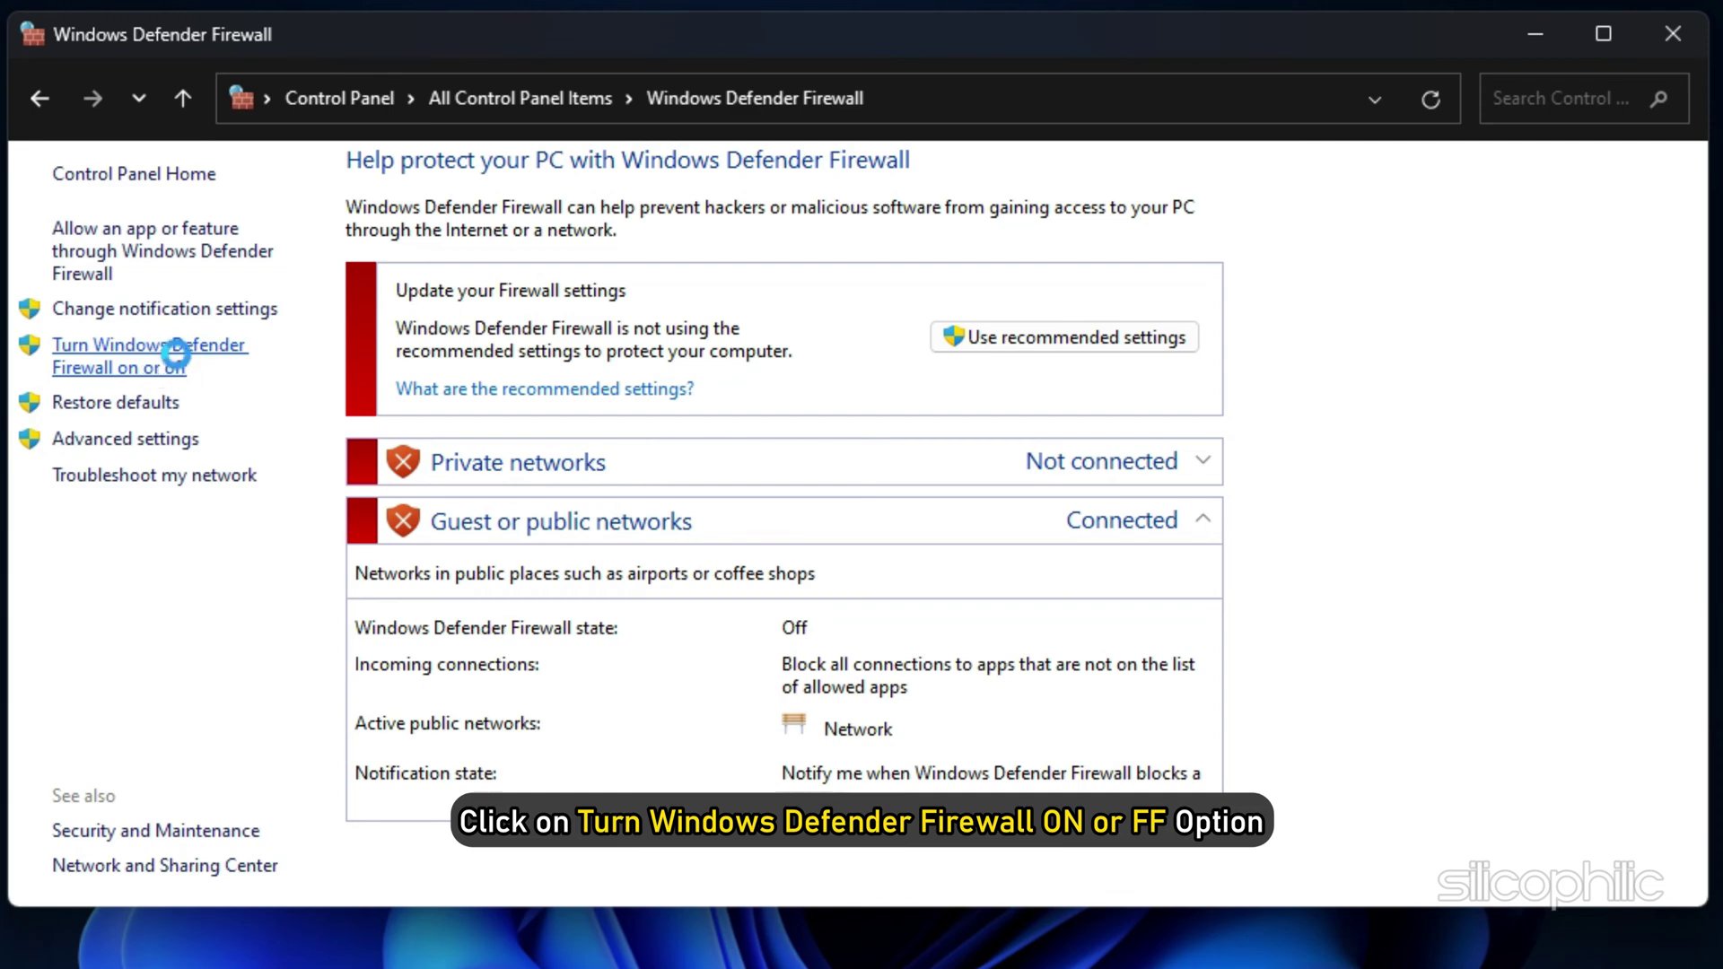
{"action": "left_click", "coordinate": [176, 354]}
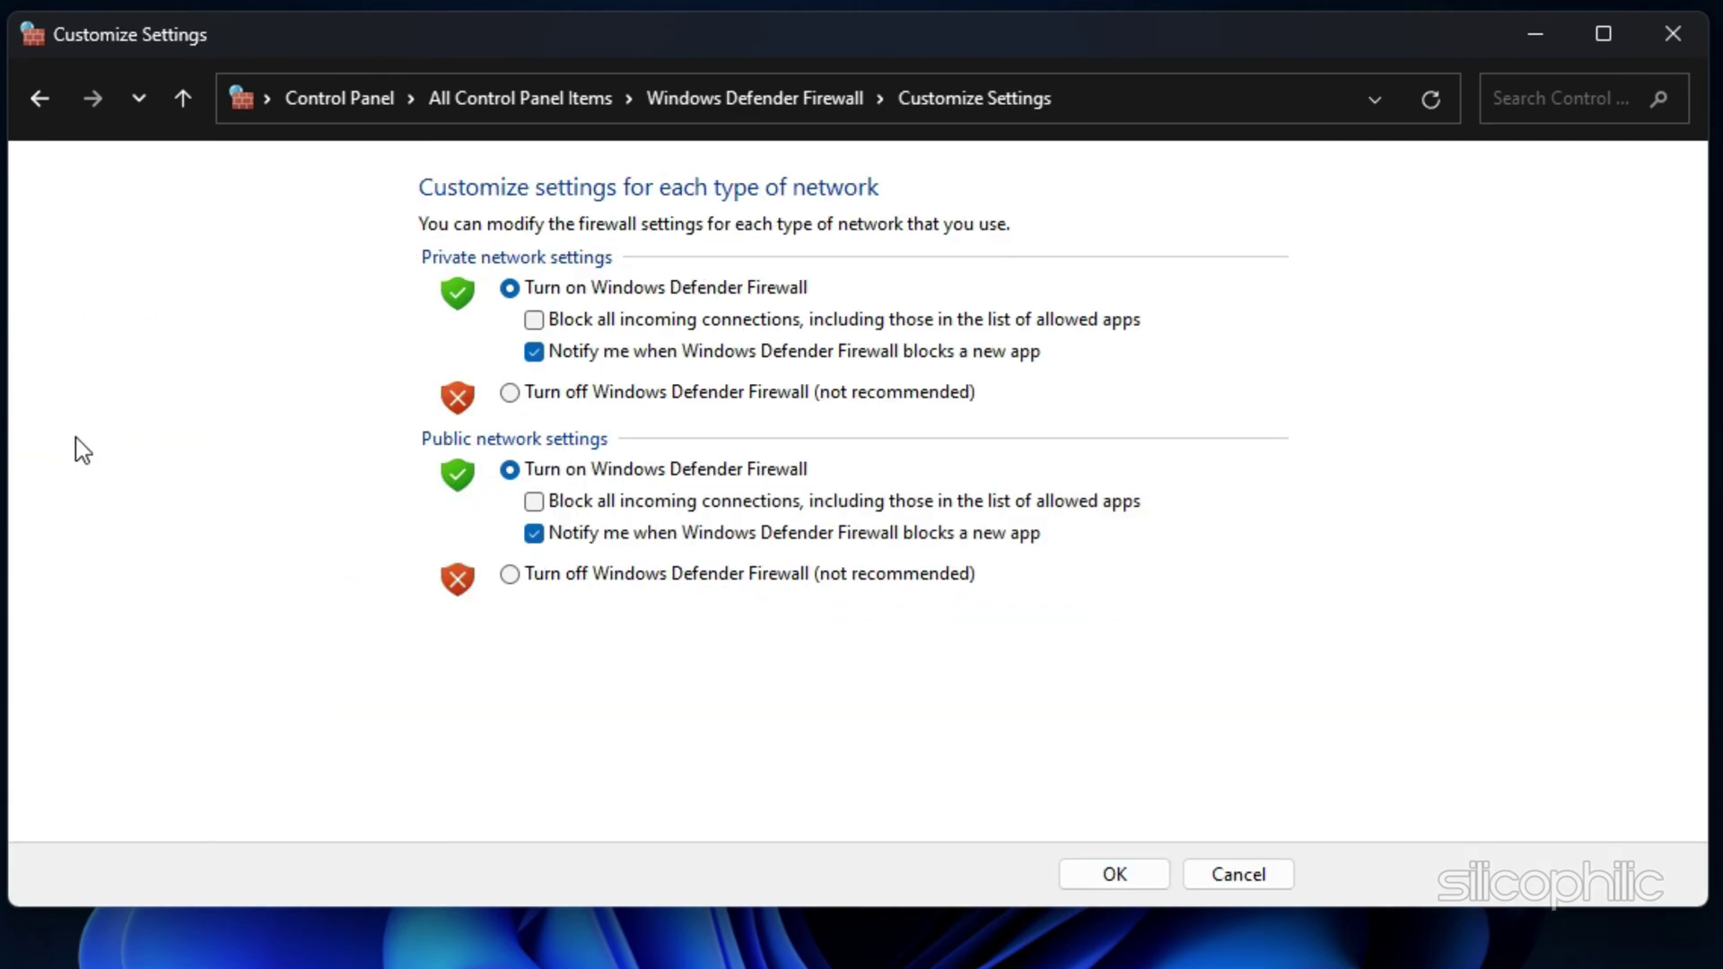
{"action": "left_click", "coordinate": [510, 393]}
{"action": "left_click", "coordinate": [510, 574]}
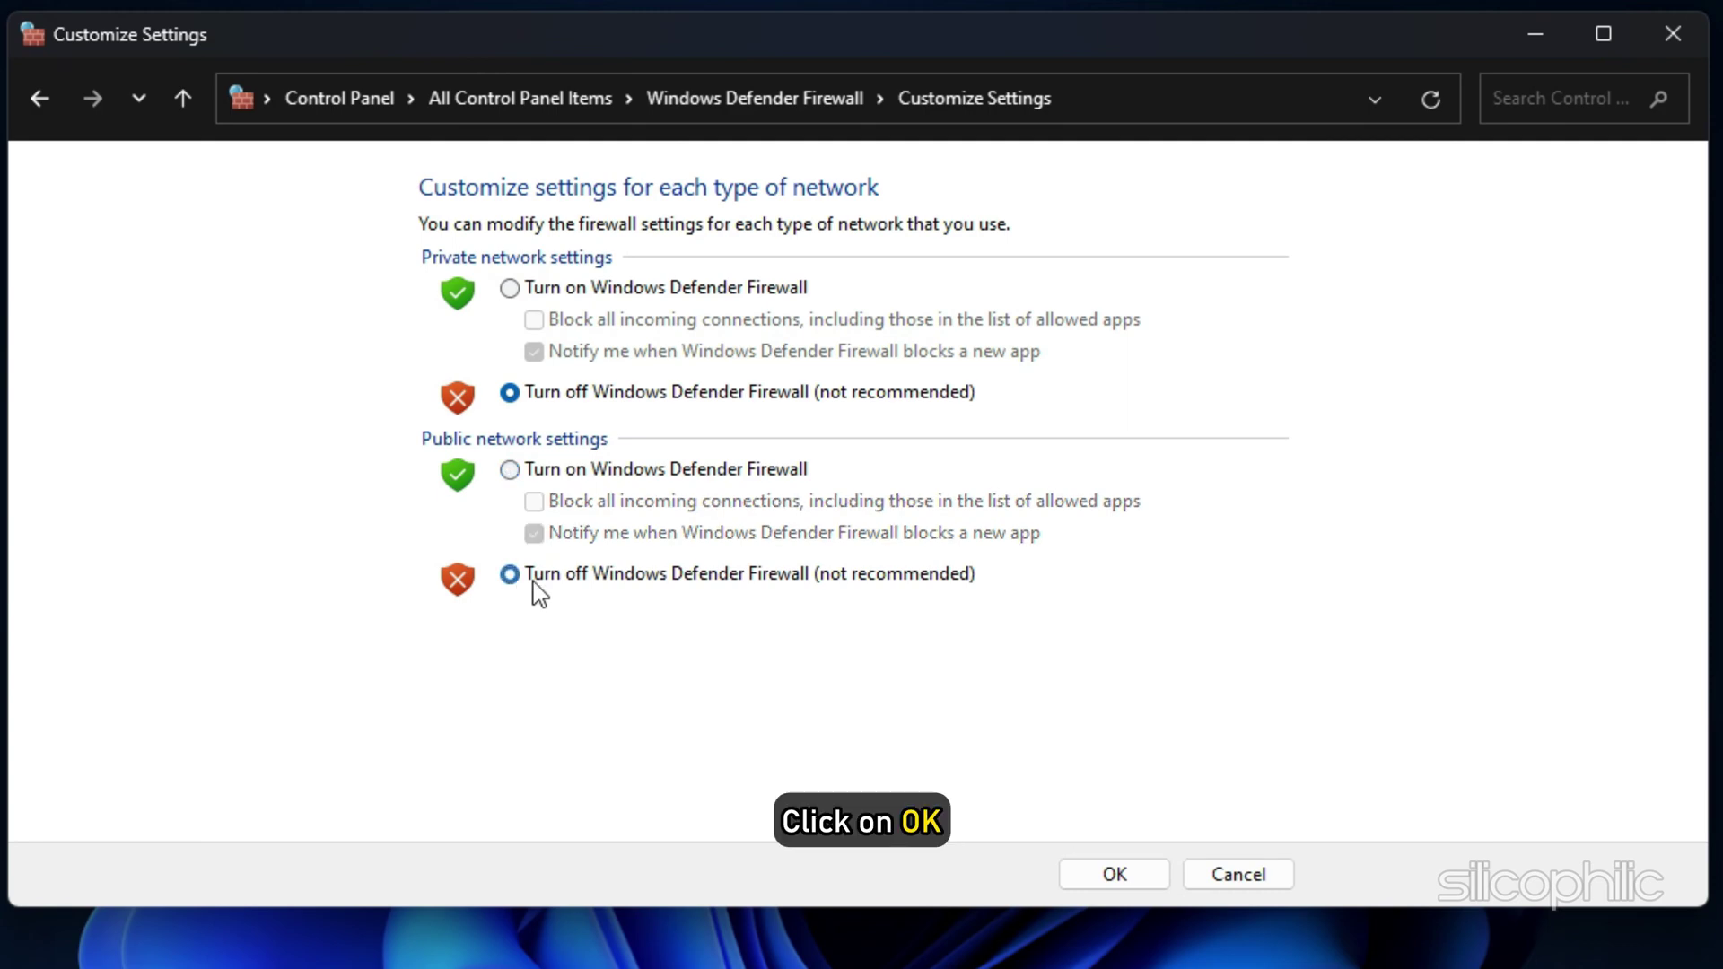
{"action": "left_click", "coordinate": [1155, 873]}
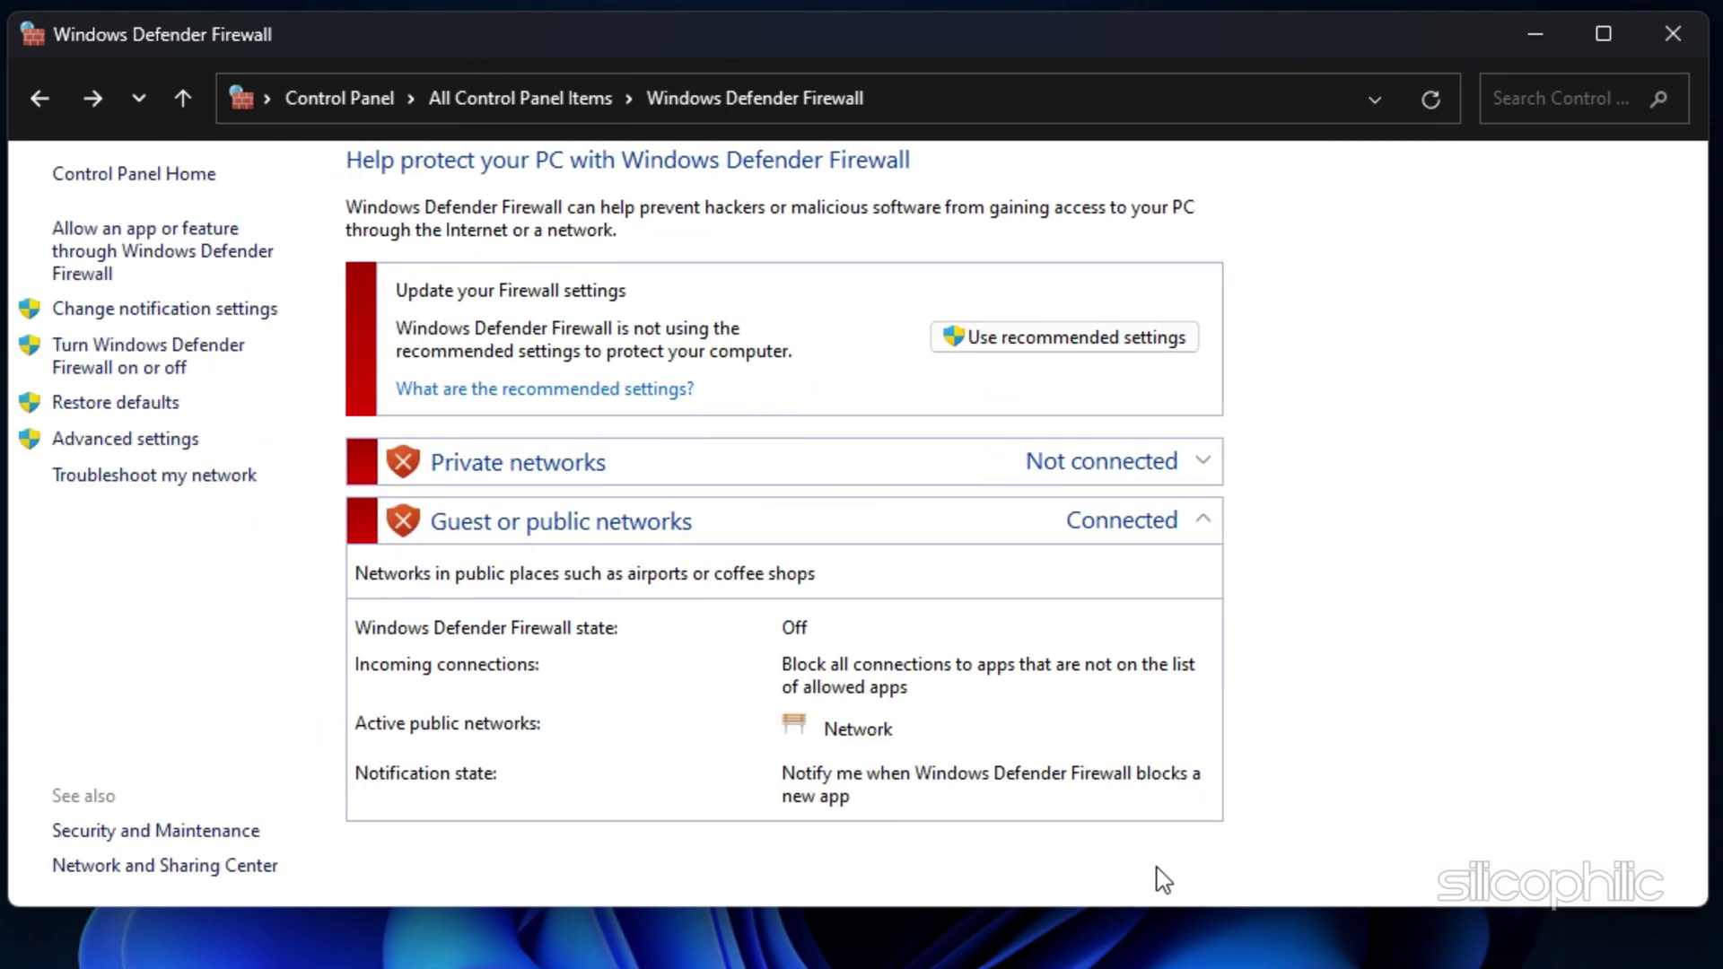
{"action": "left_click", "coordinate": [1697, 34]}
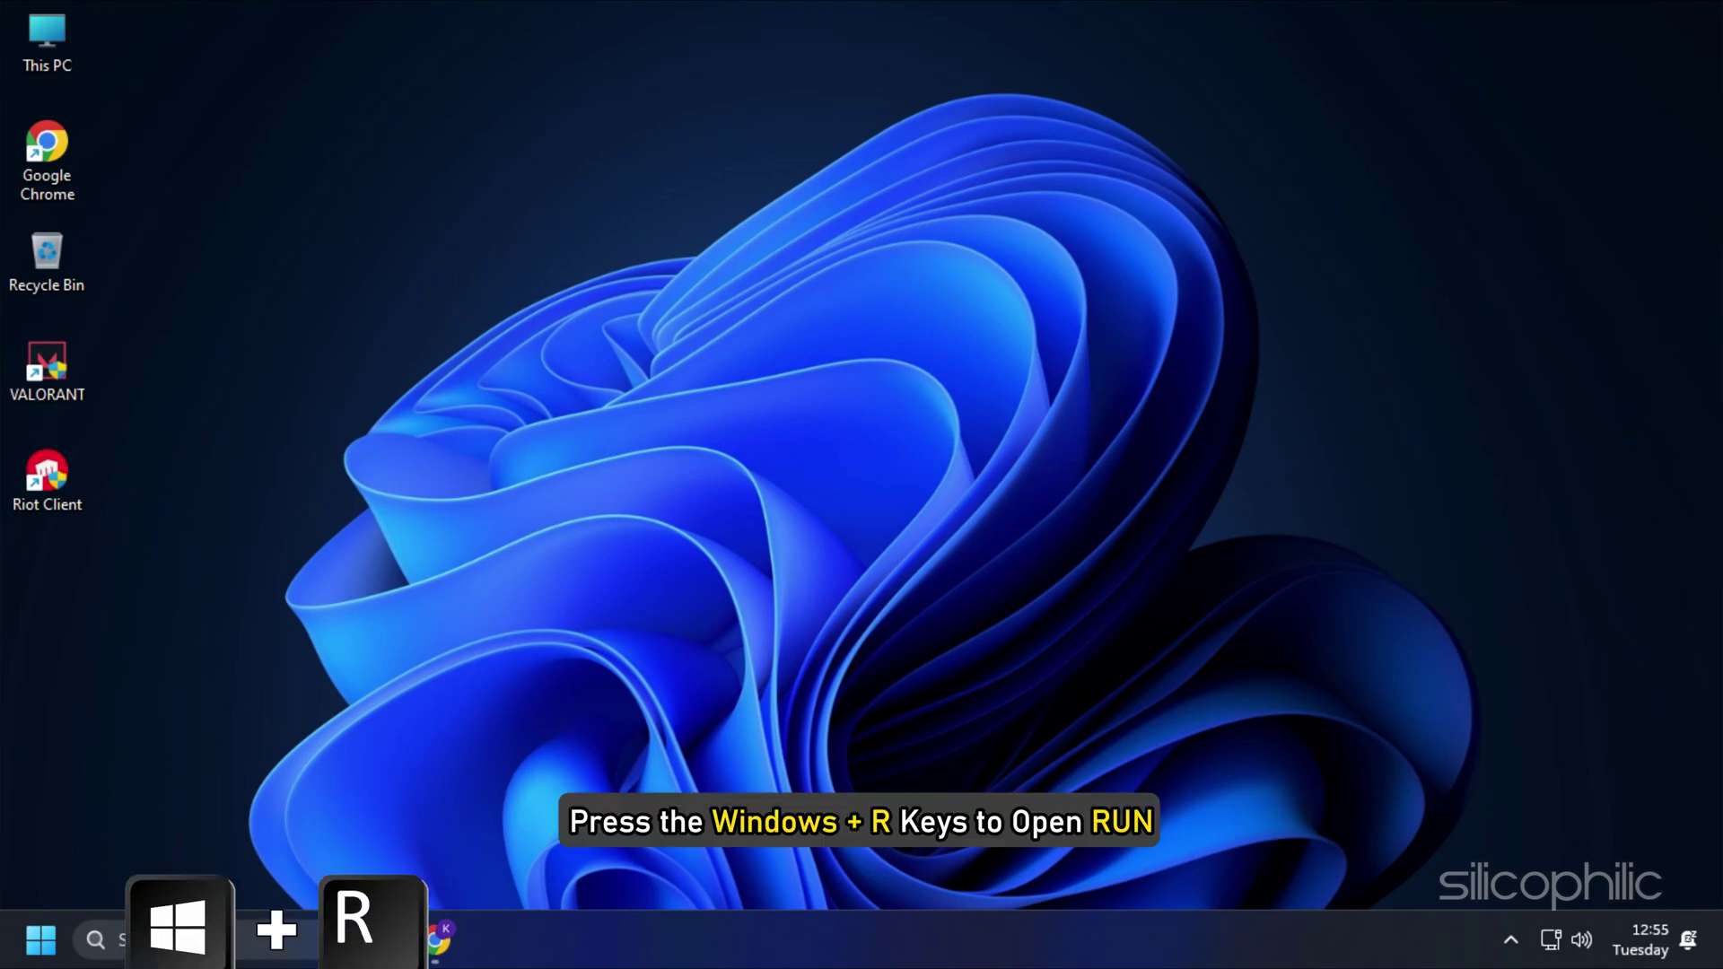
Step: Uninstall Avast Free Antivirus from Programs and Features (appwiz.cpl) and restart the PC
{"action": "key", "text": "super+r"}
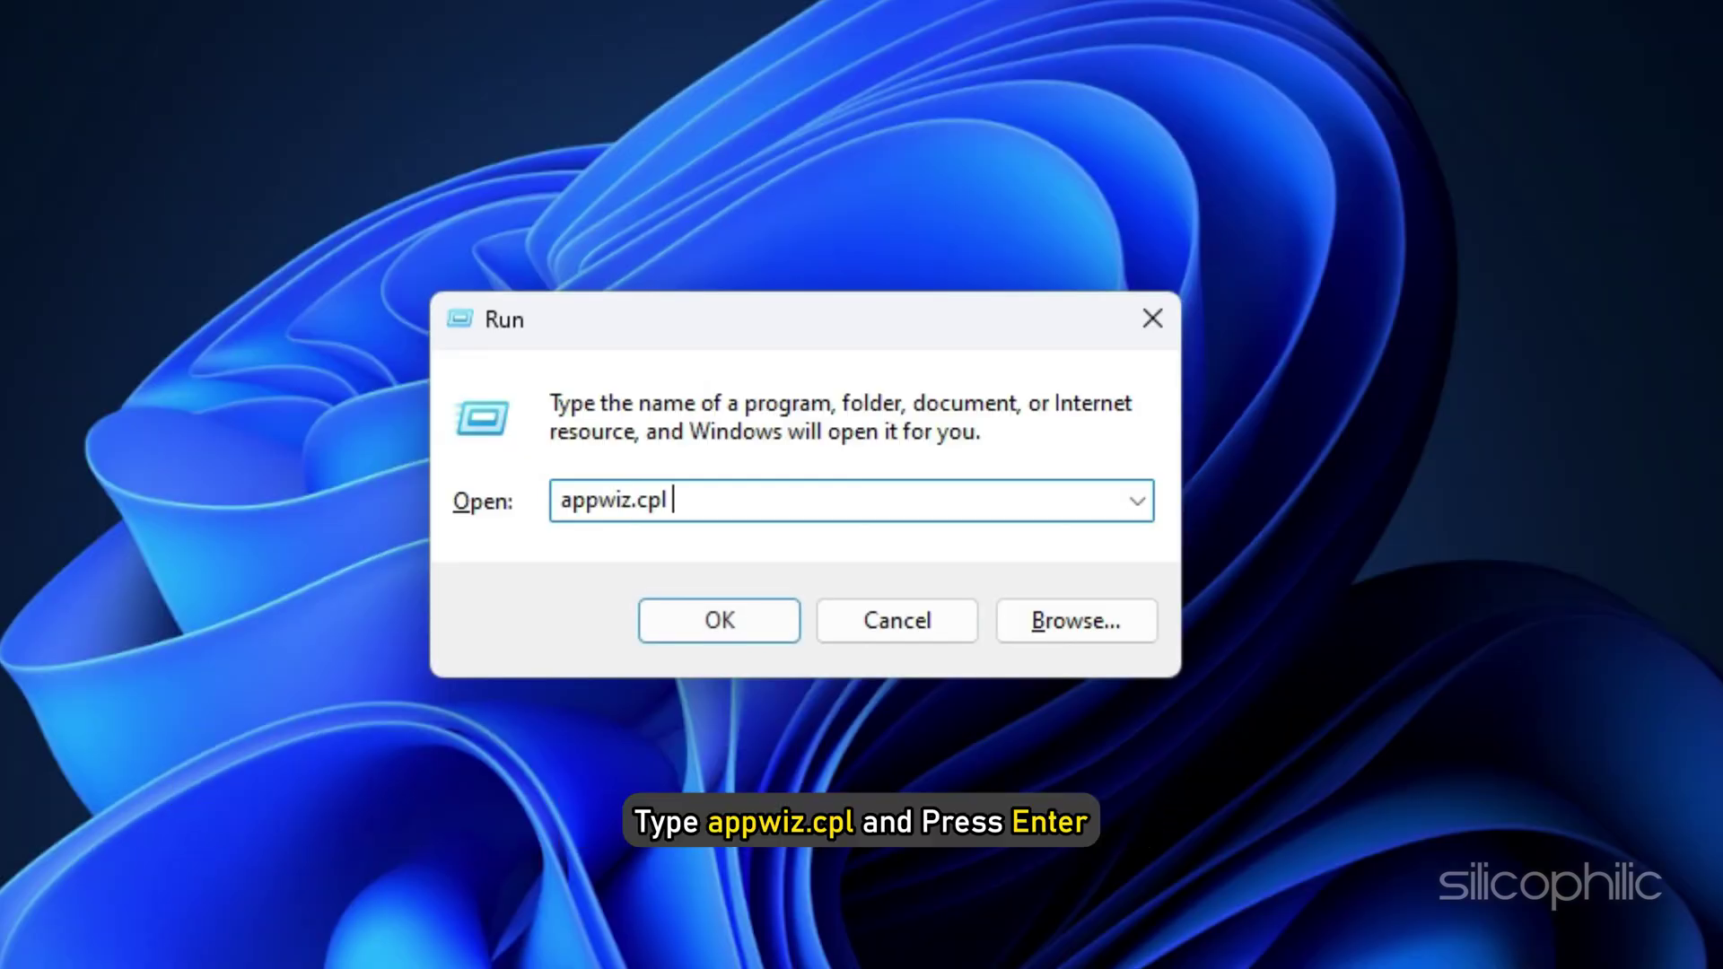
{"action": "key", "text": "Return"}
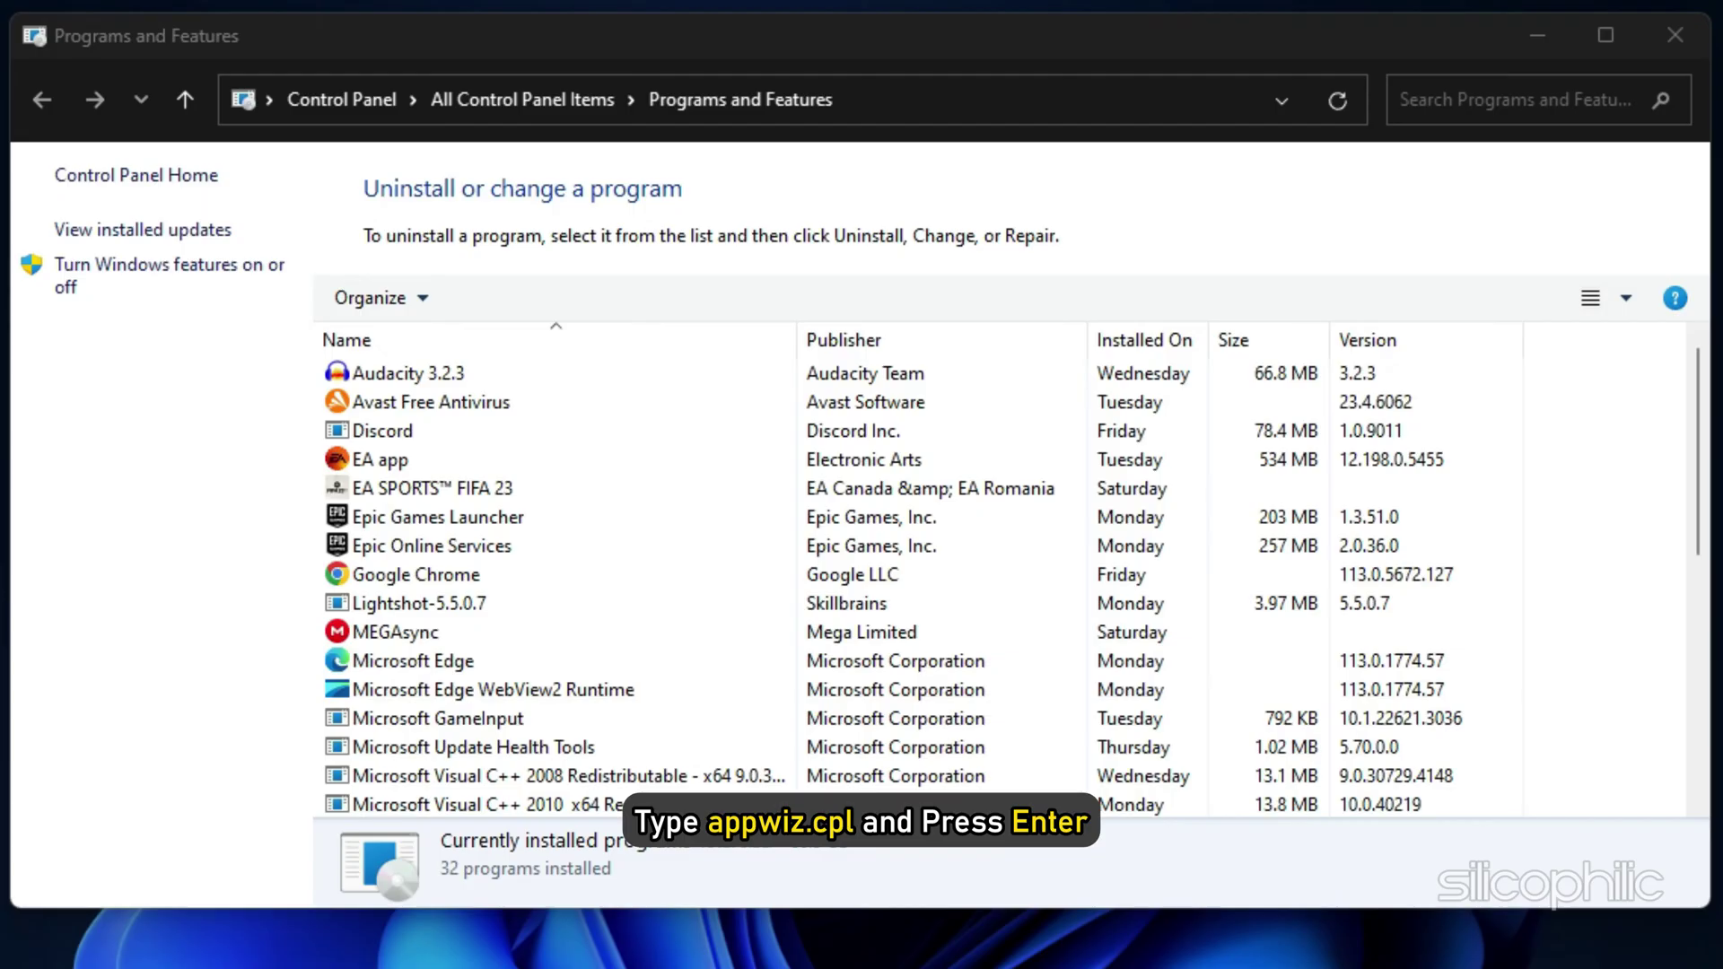
{"action": "right_click", "coordinate": [531, 411]}
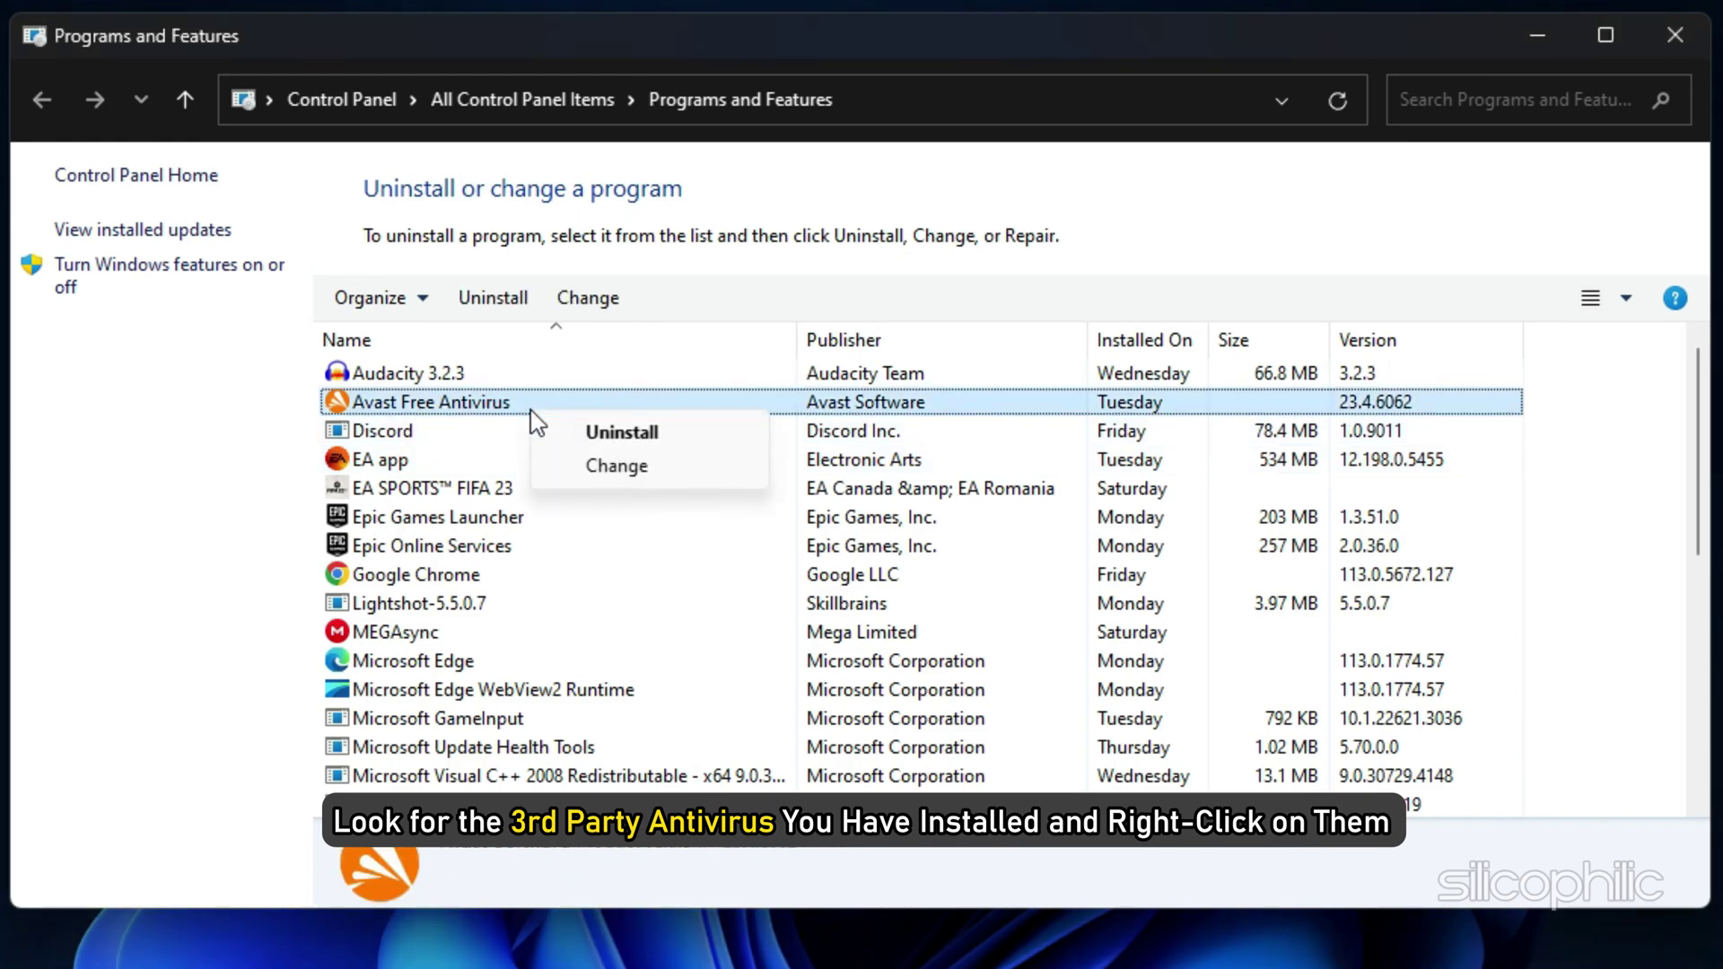
{"action": "left_click", "coordinate": [729, 441]}
{"action": "left_click", "coordinate": [779, 741]}
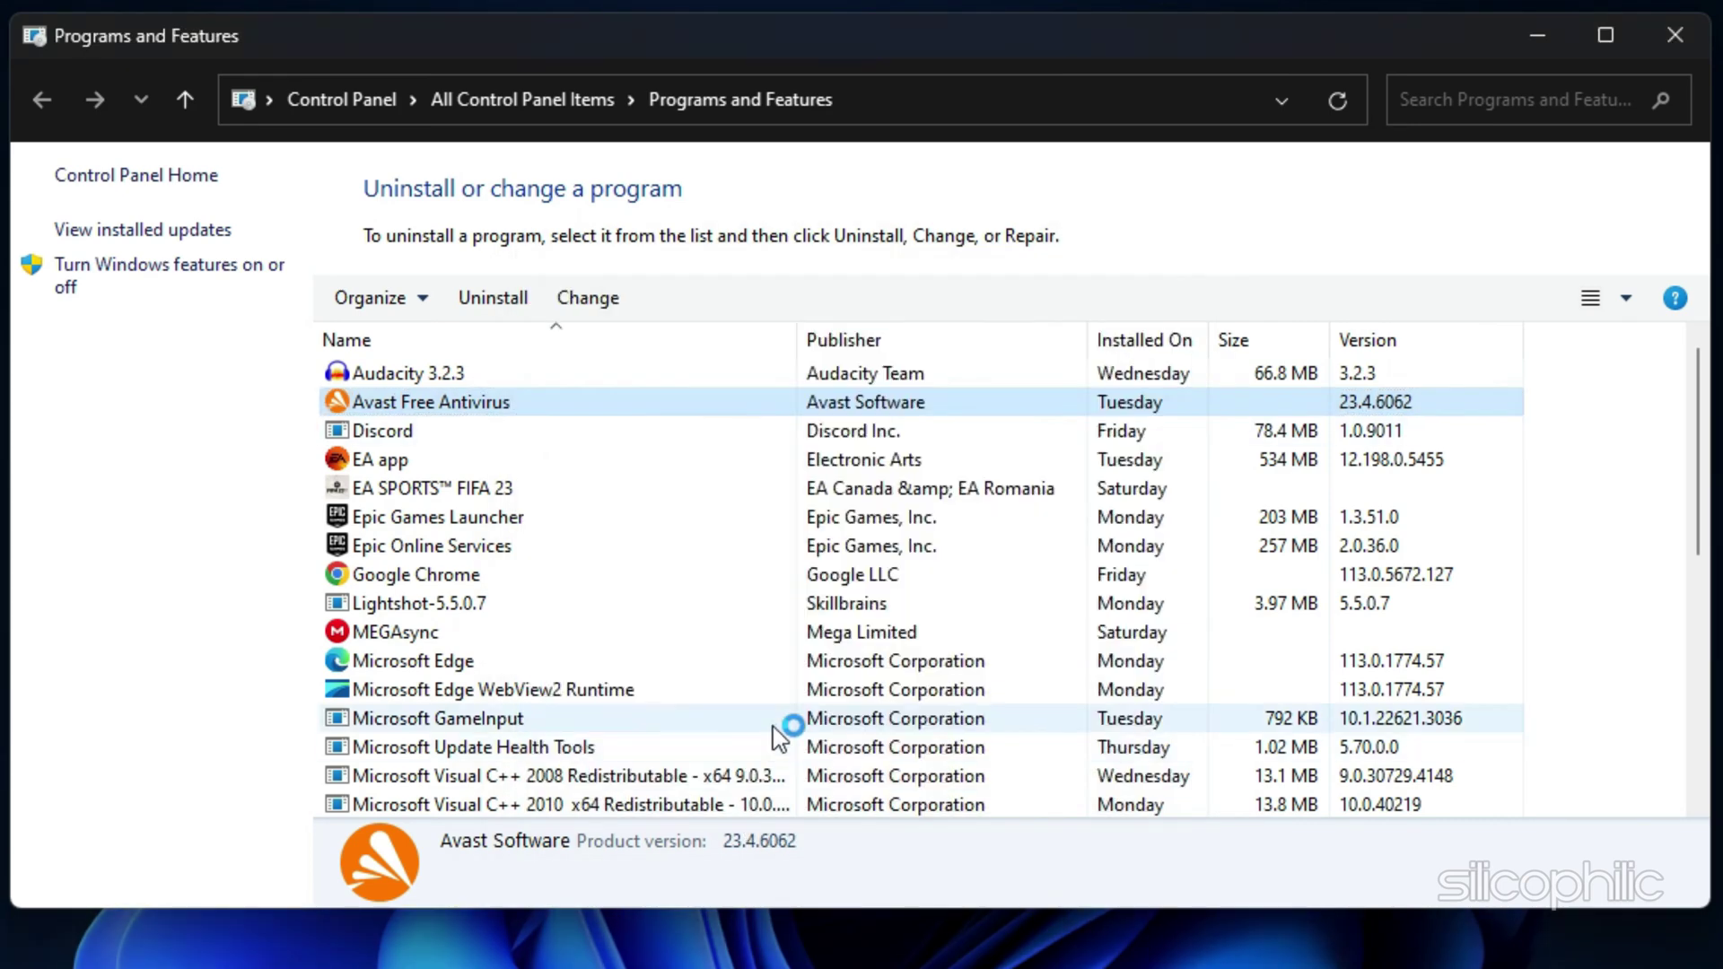
{"action": "left_click", "coordinate": [806, 651]}
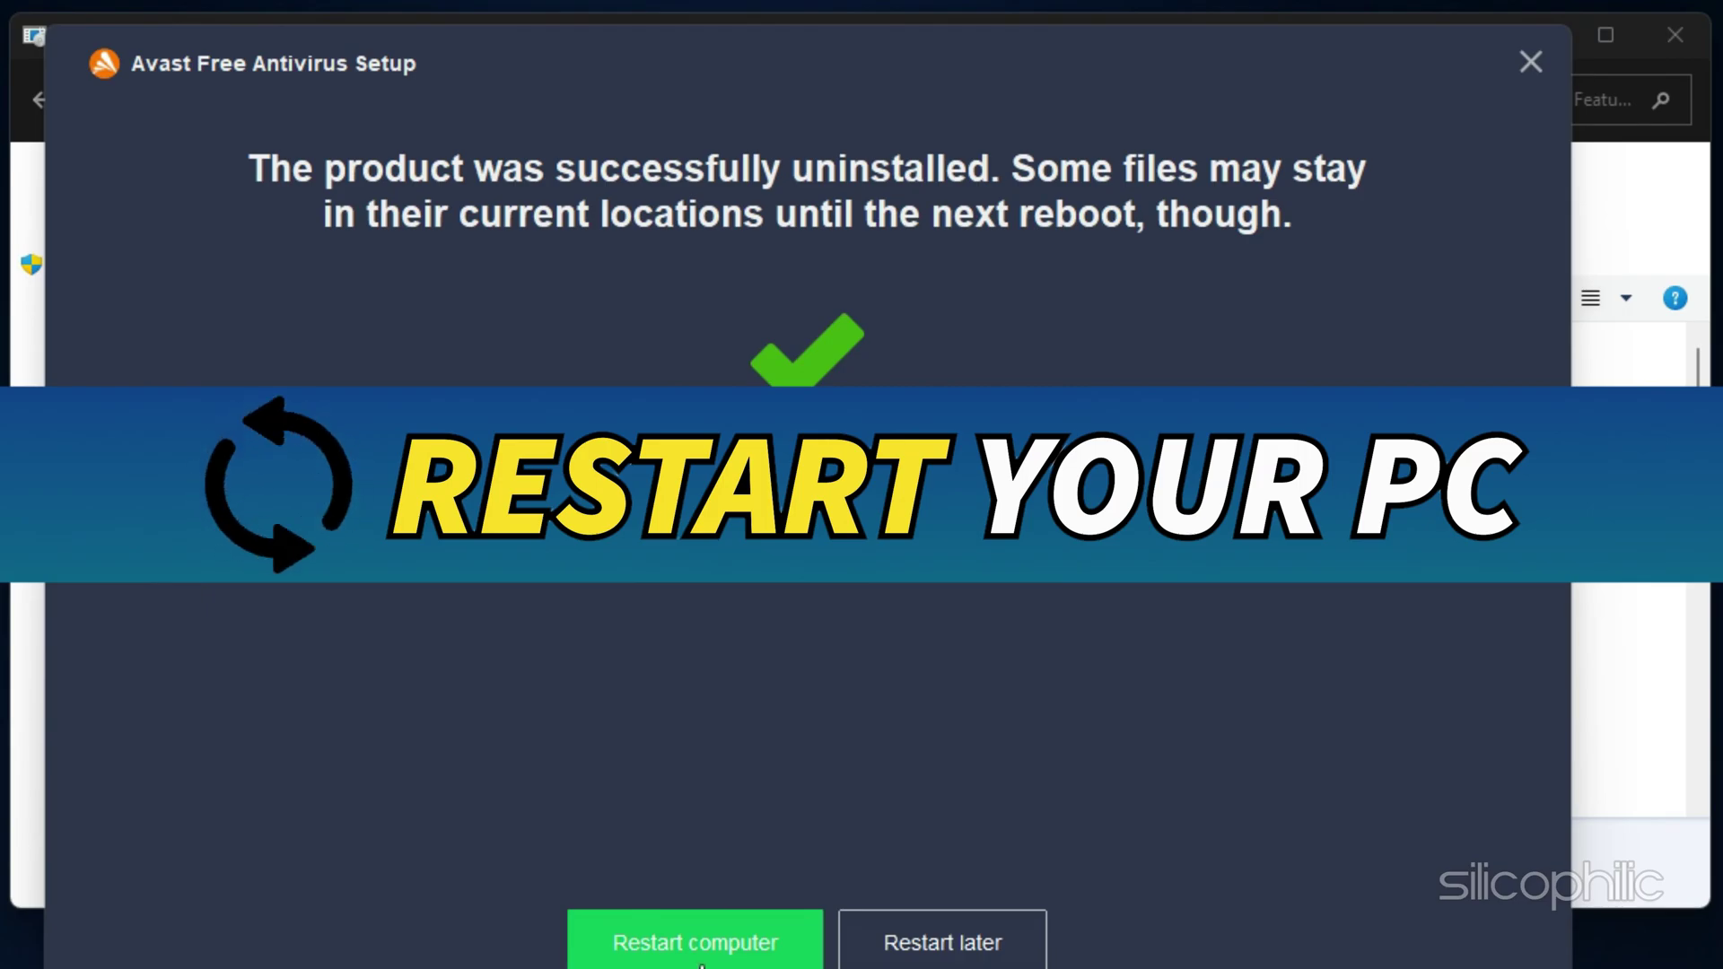
{"action": "left_click", "coordinate": [698, 950]}
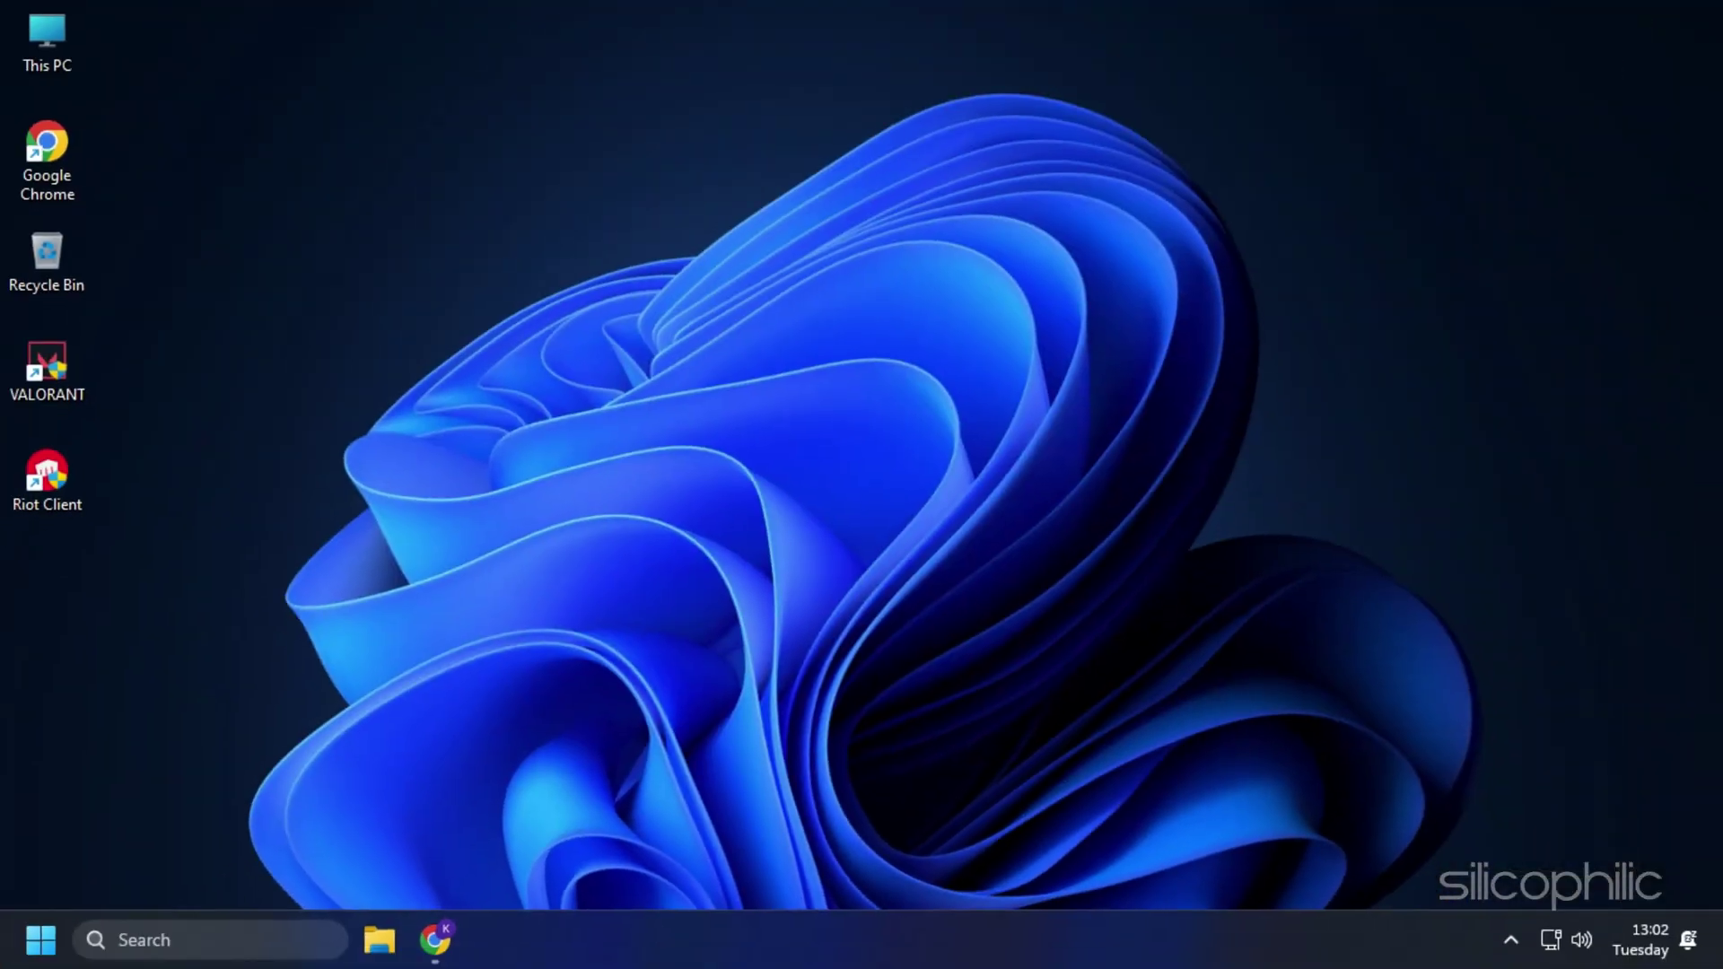